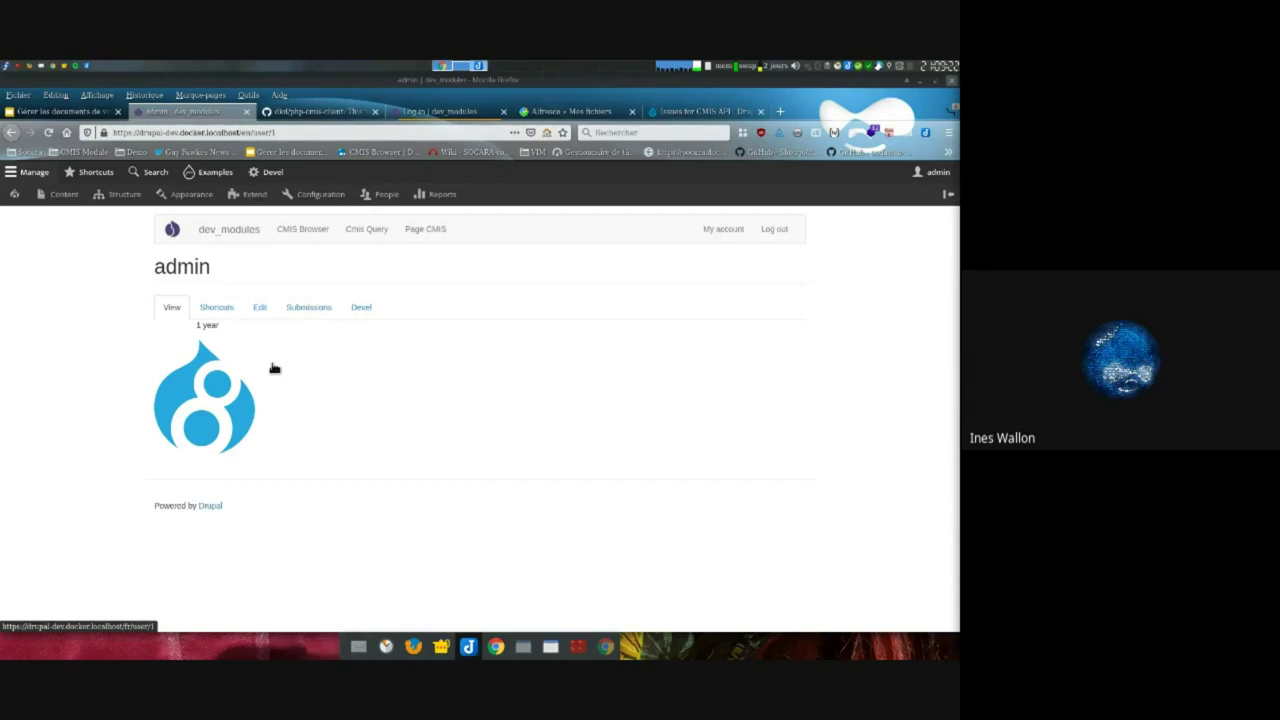
Open the test CMIS connection entity for editing and review its label, browser URL, user and password fields
mouse_move(120, 195)
left_click(134, 244)
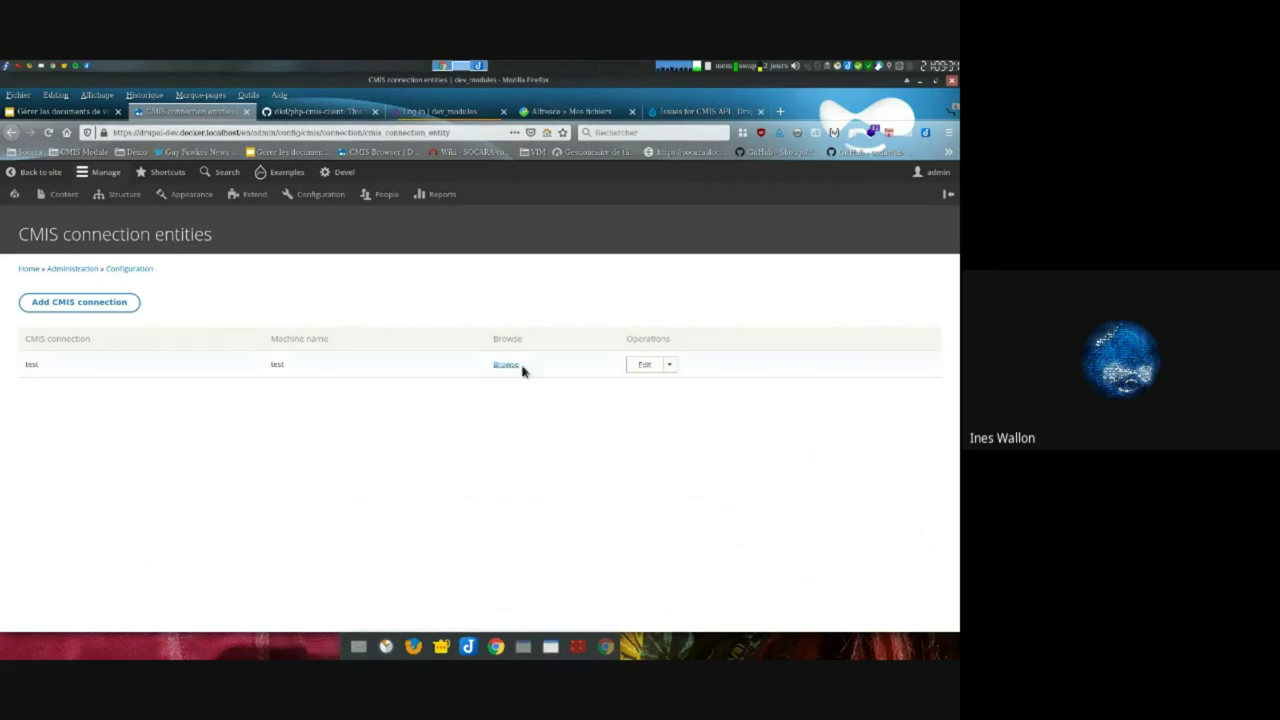
left_click(632, 364)
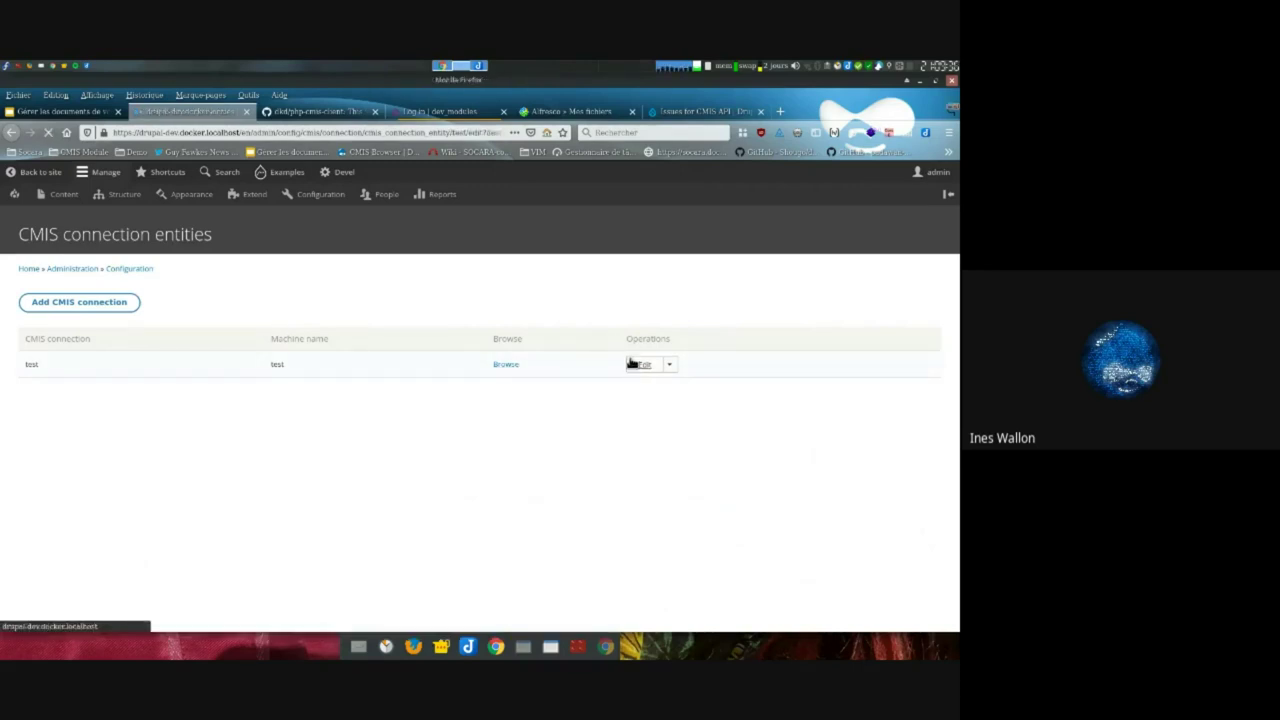
left_click(151, 304)
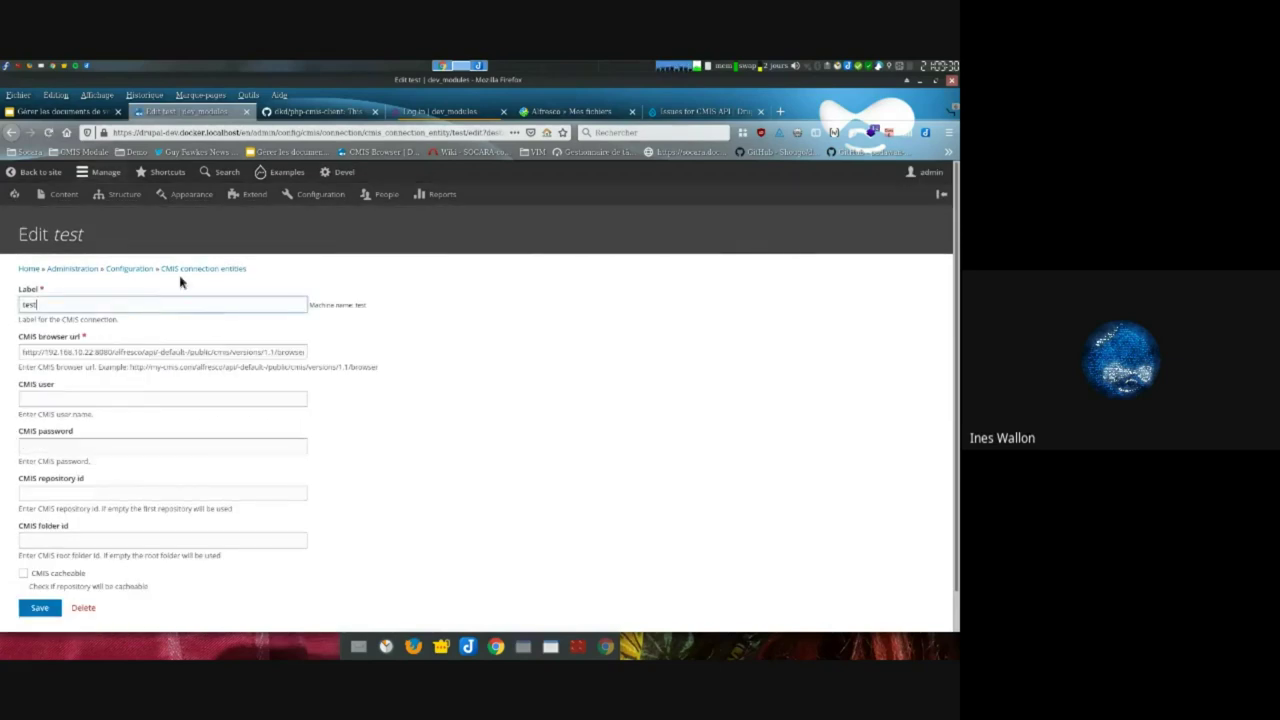
left_click(105, 400)
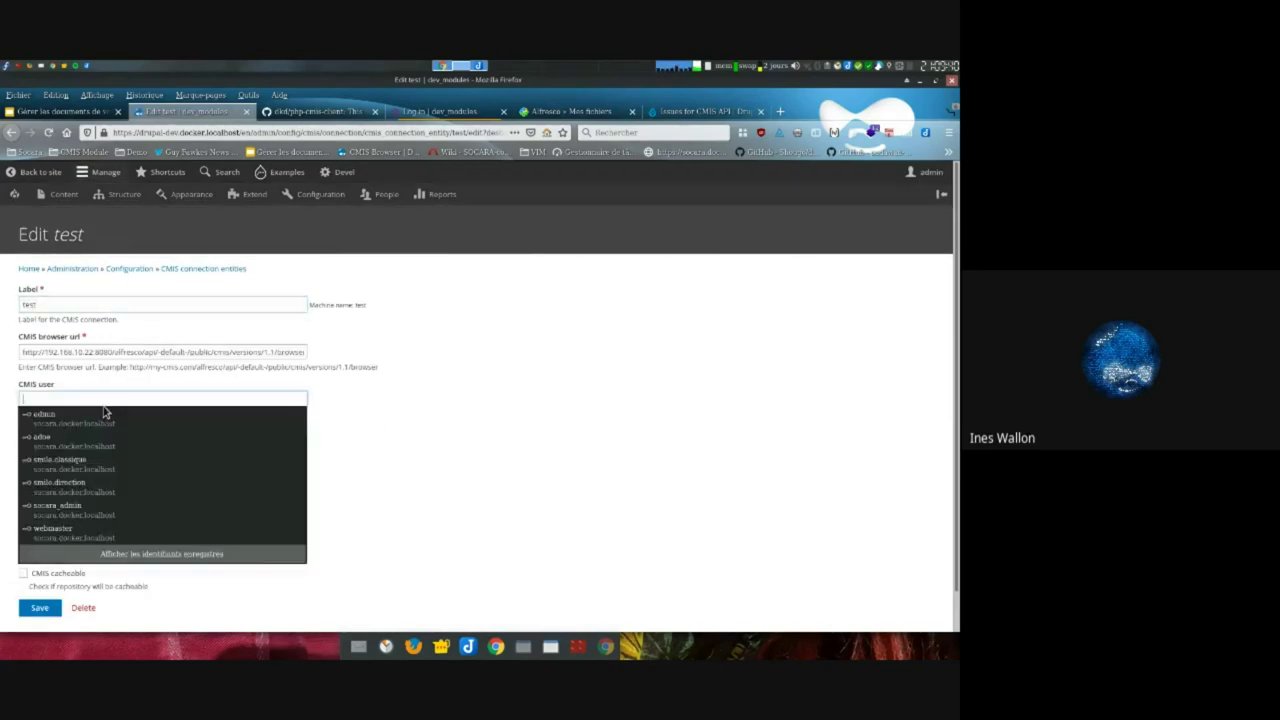
left_click(404, 418)
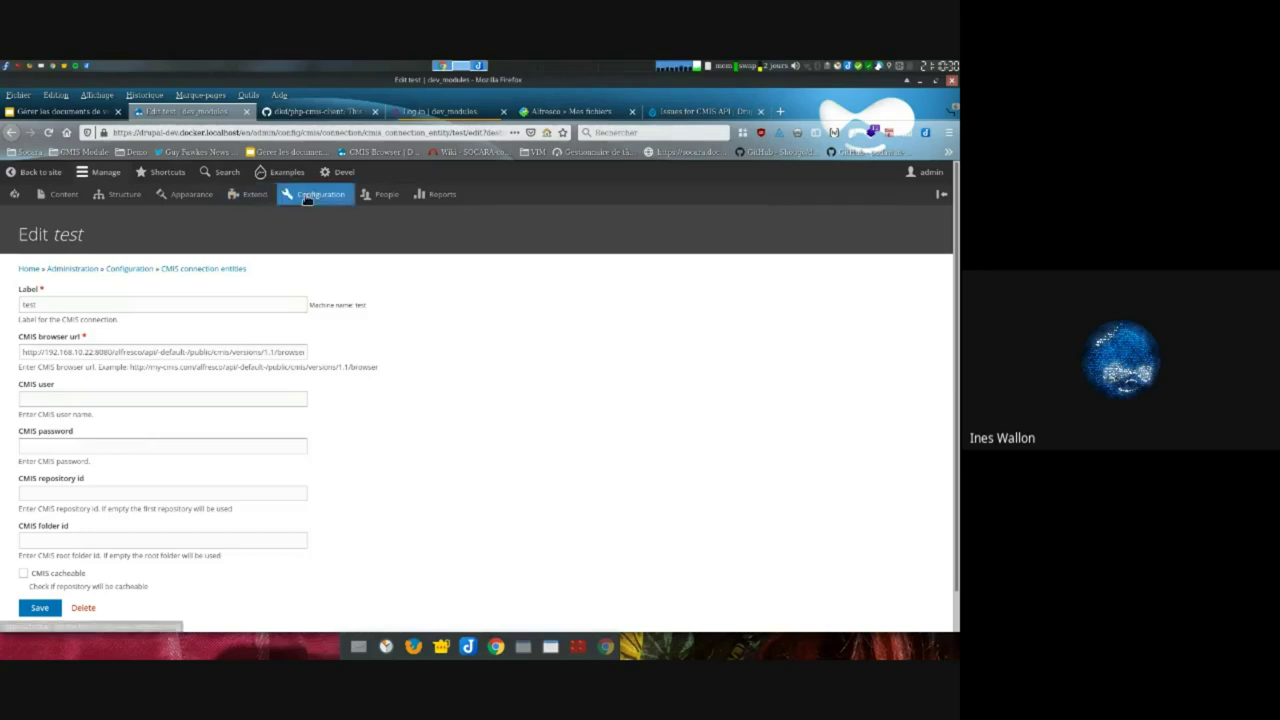
Open the Cmis Alfresco Auth User web service settings, check the tickets endpoint URL against the example path, and save the configuration
mouse_move(307, 200)
mouse_move(292, 440)
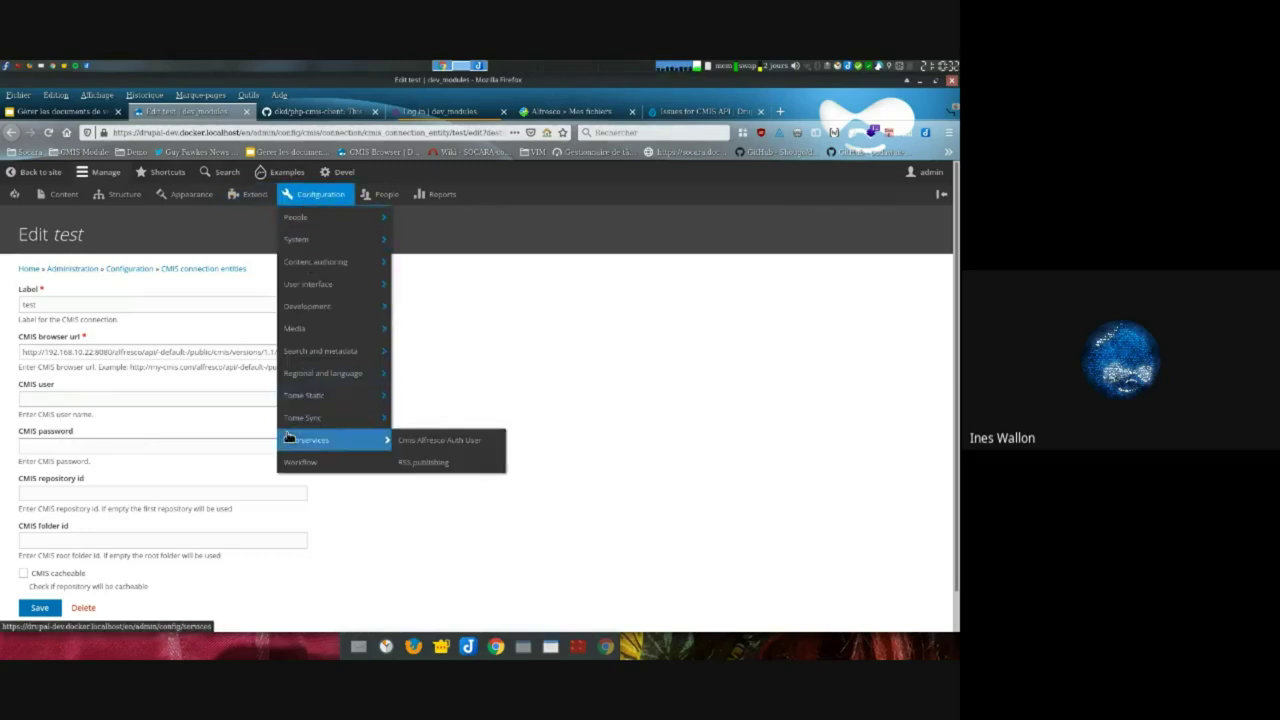
left_click(444, 450)
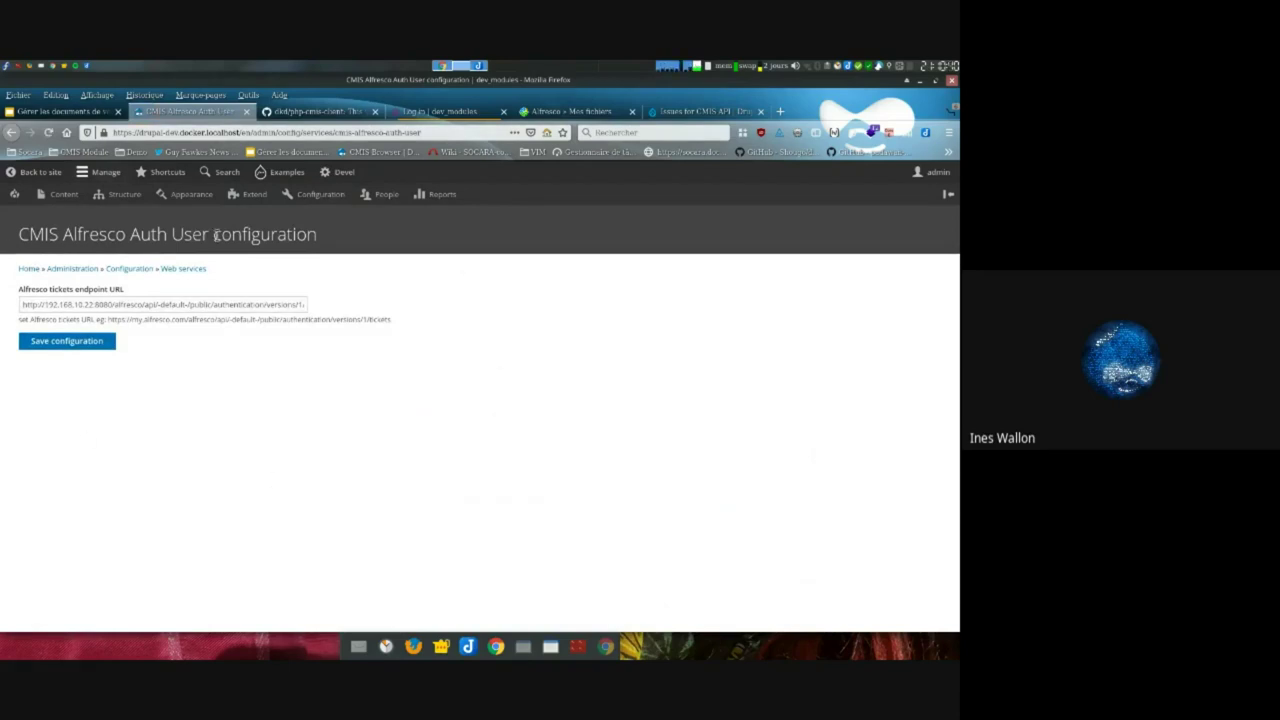
left_click(87, 306)
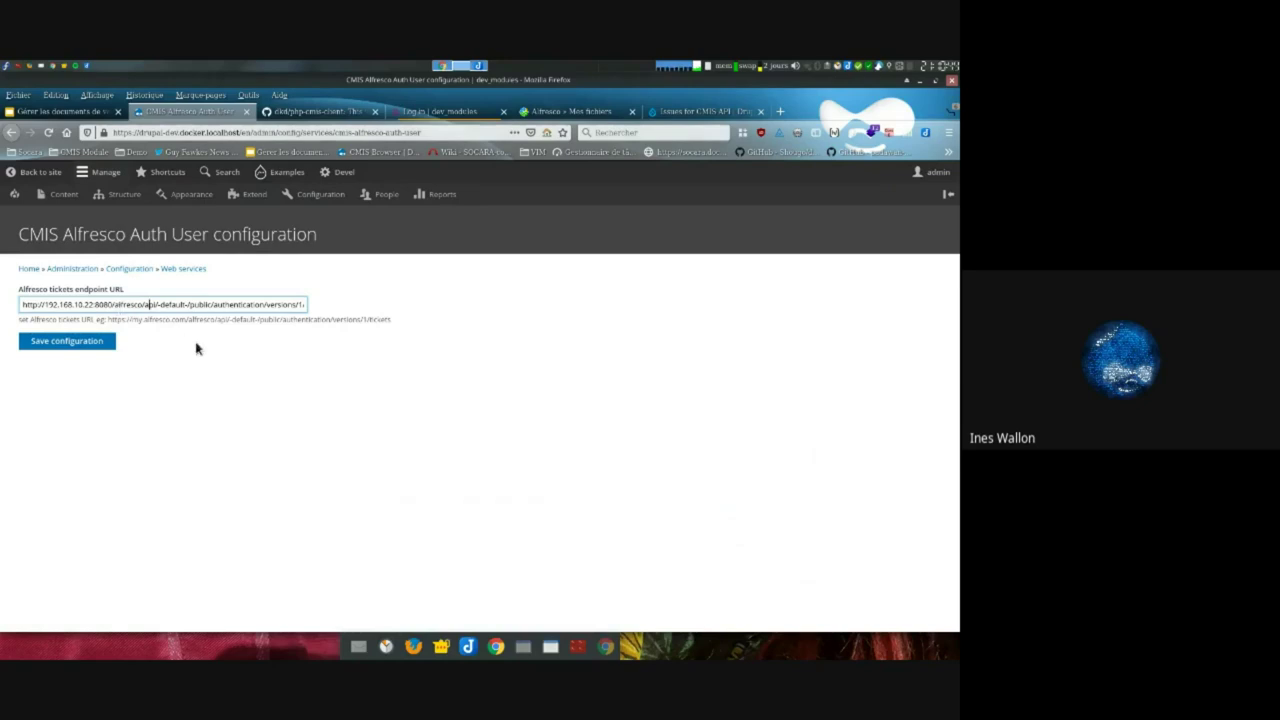
left_click_drag(190, 321, 406, 327)
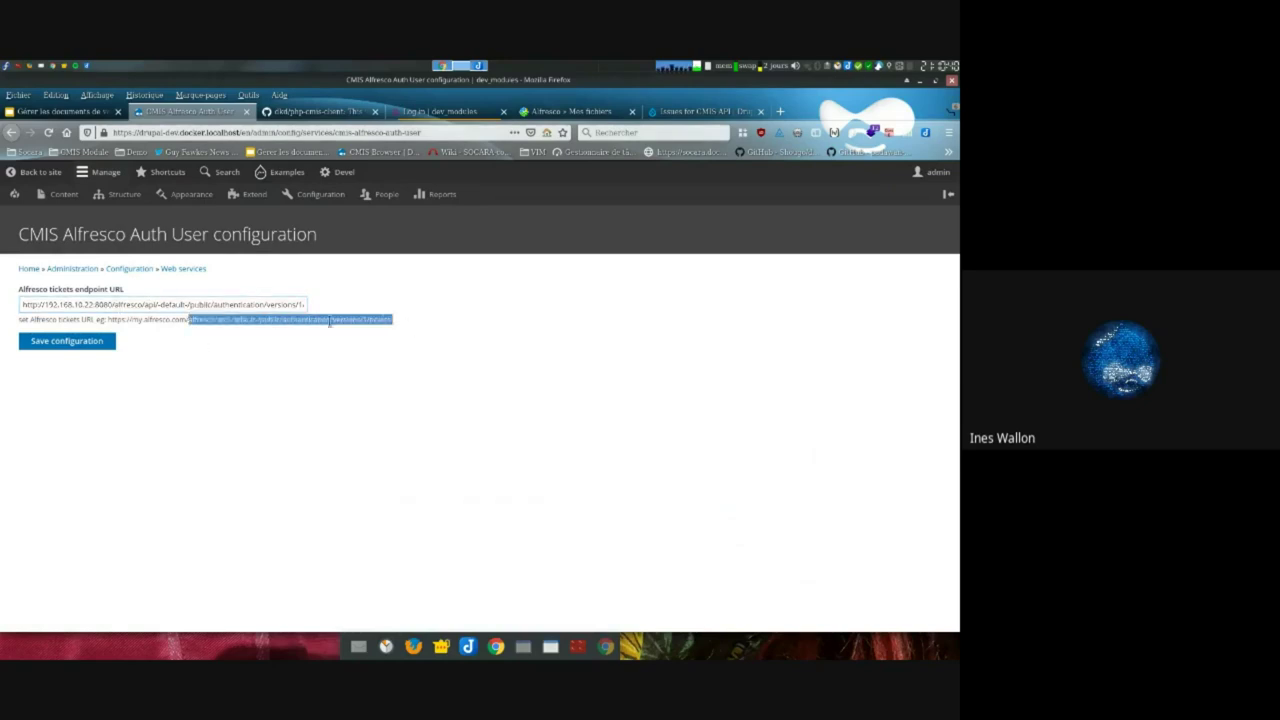
left_click_drag(196, 306, 530, 314)
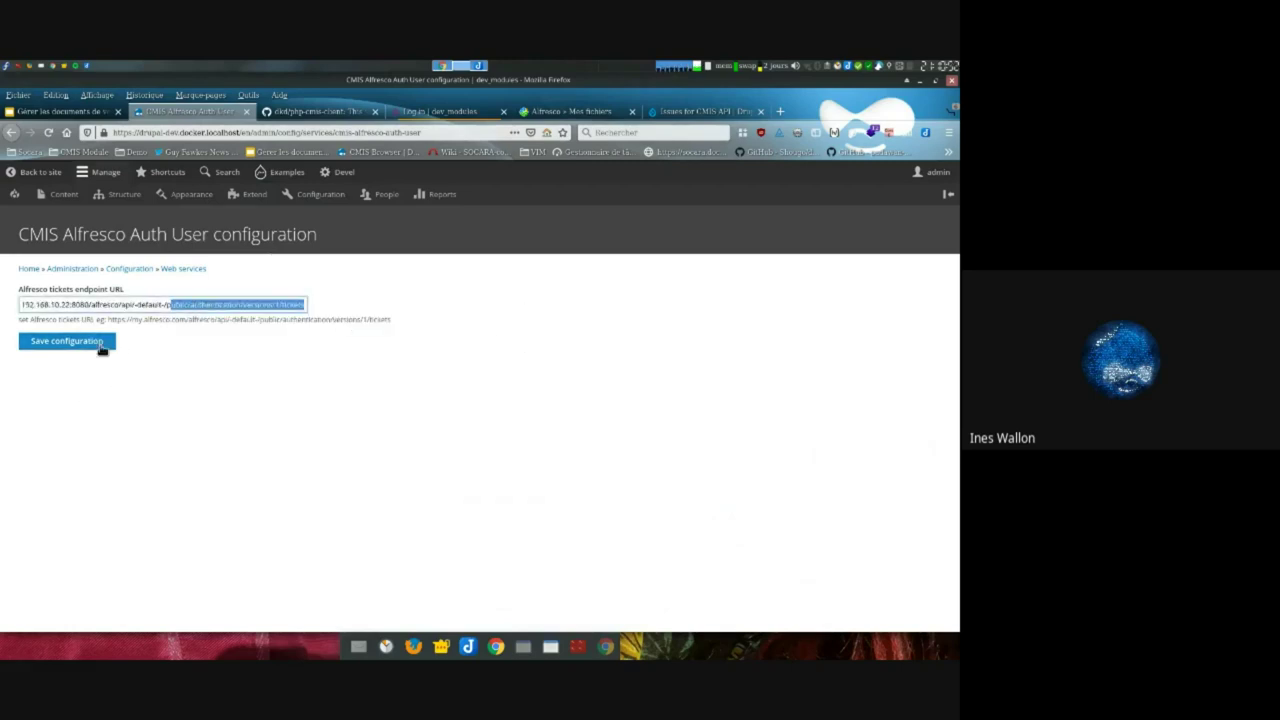
left_click(101, 345)
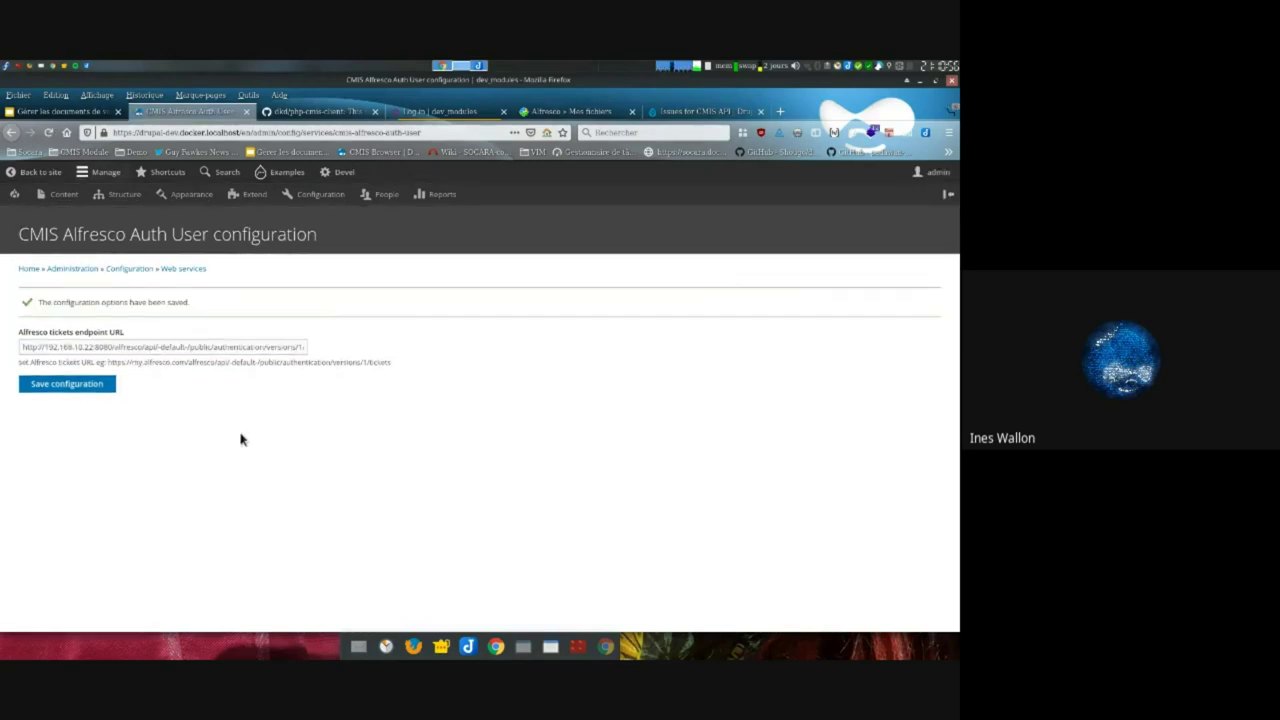
Switch to the private browsing window showing the CMIS Browser and log out of the site
mouse_move(413, 646)
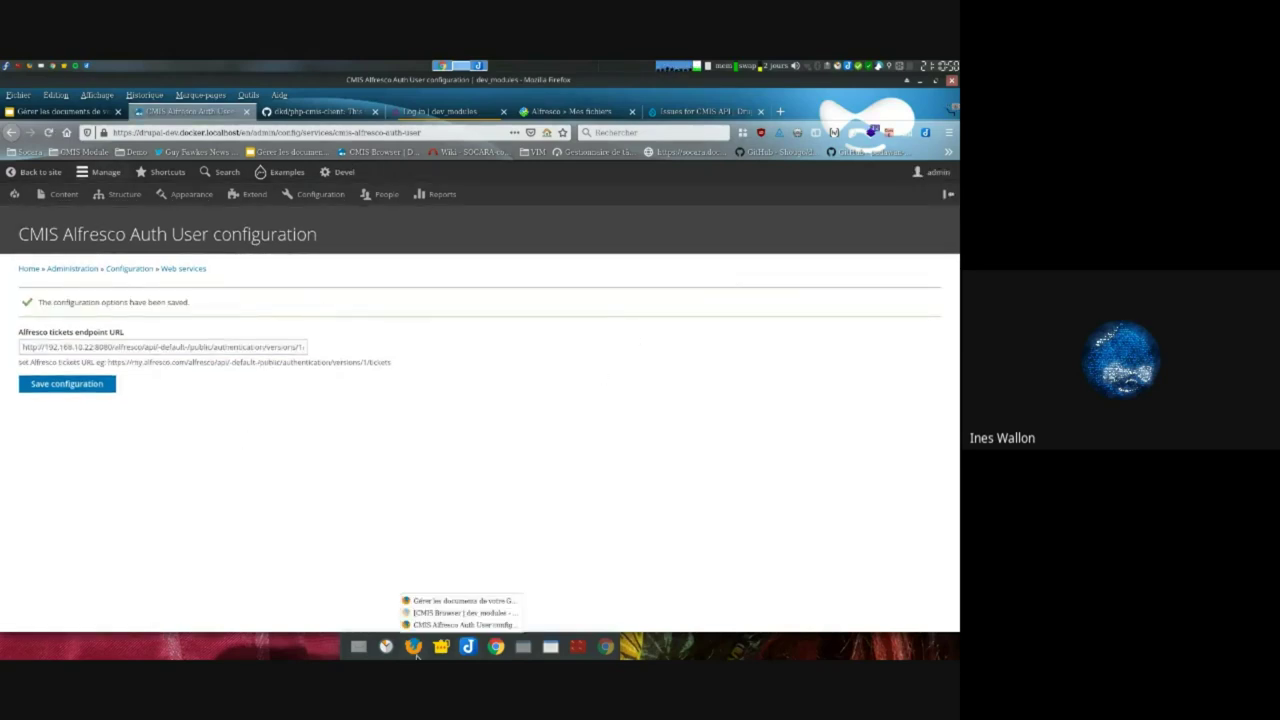
left_click(446, 621)
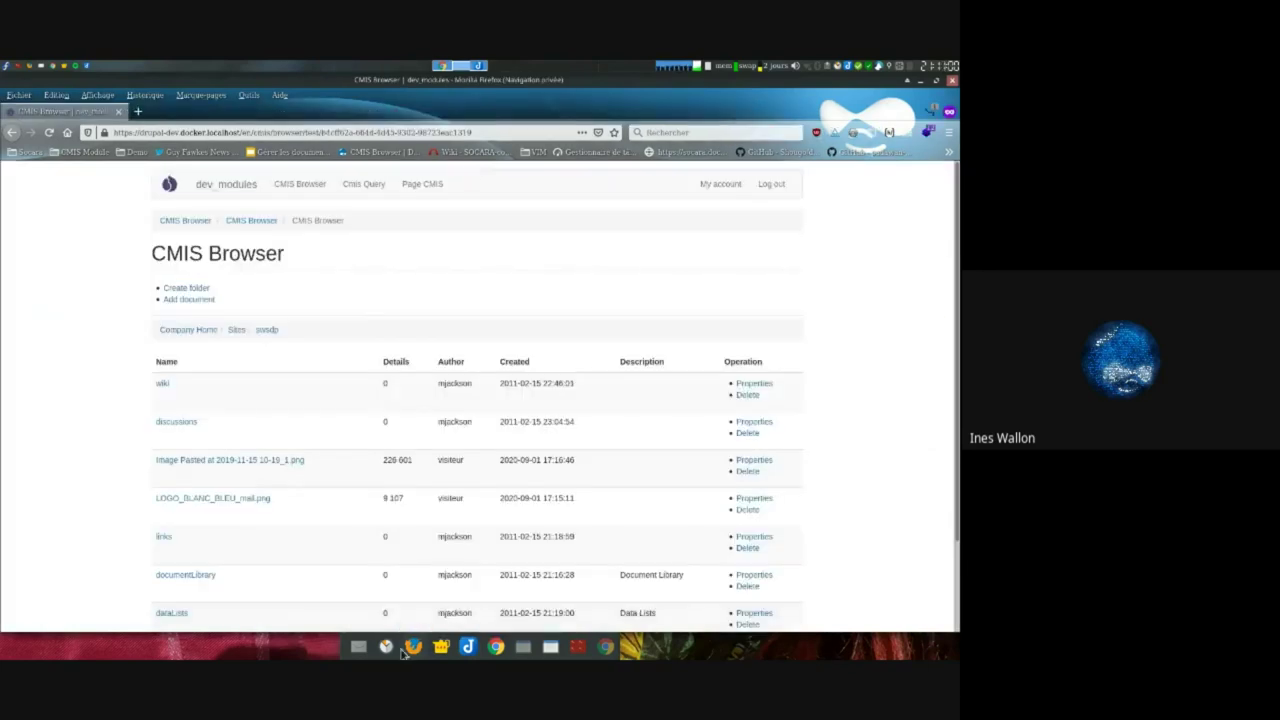
left_click(768, 184)
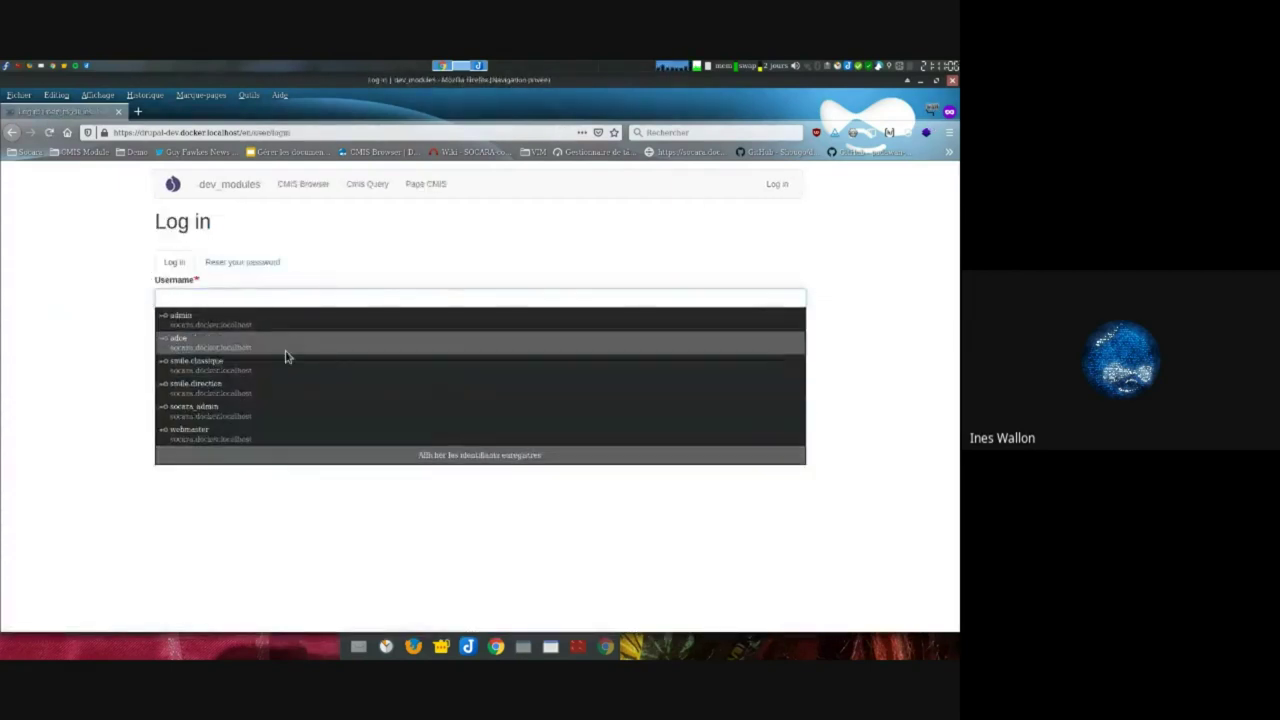
Log in to the site as visiteur, entering the username and the account password
left_click(214, 295)
left_click(214, 295)
left_click(214, 295)
left_click(214, 295)
type("vl")
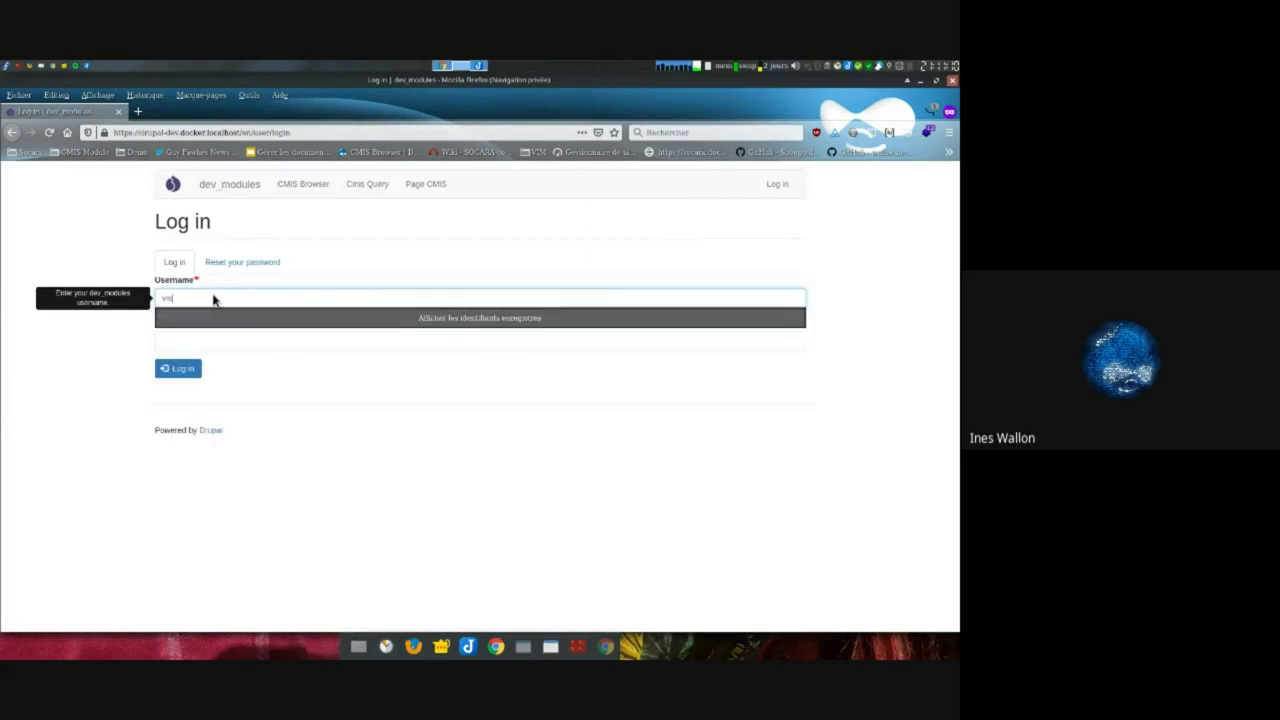
key("BackSpace")
key("BackSpace")
type("vsme")
type("ur")
key("Tab")
type("****")
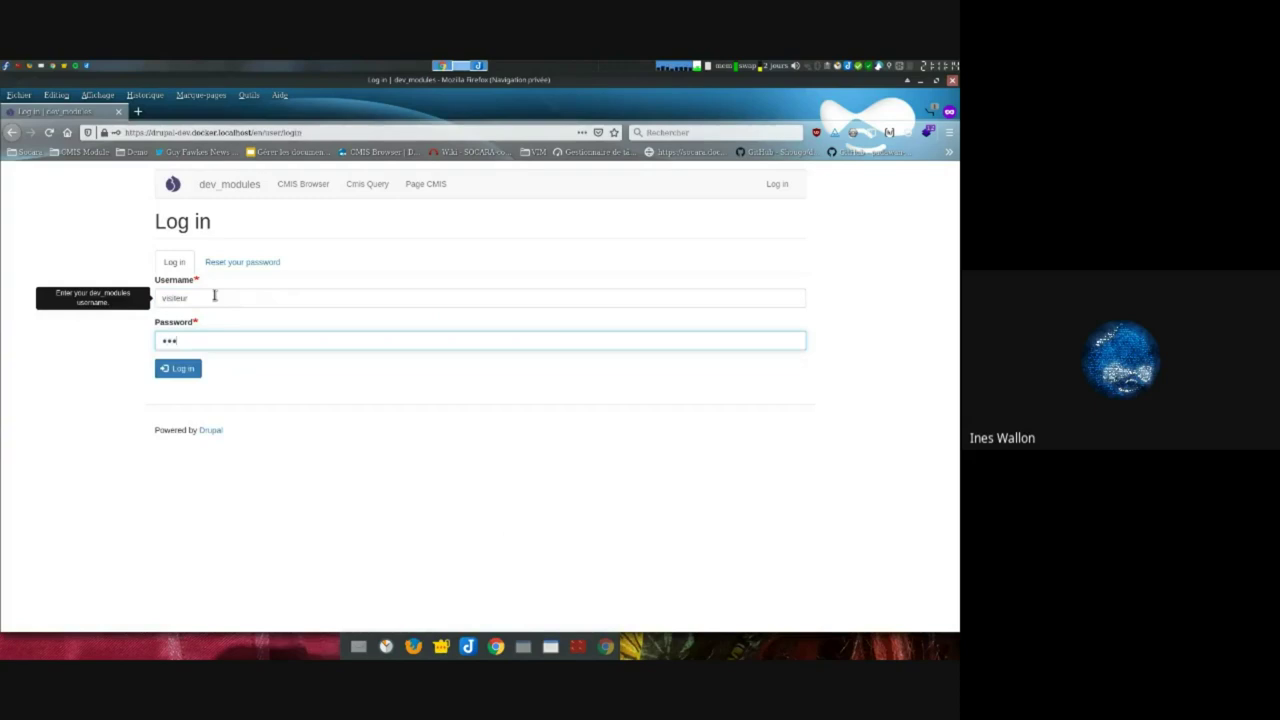
type("****")
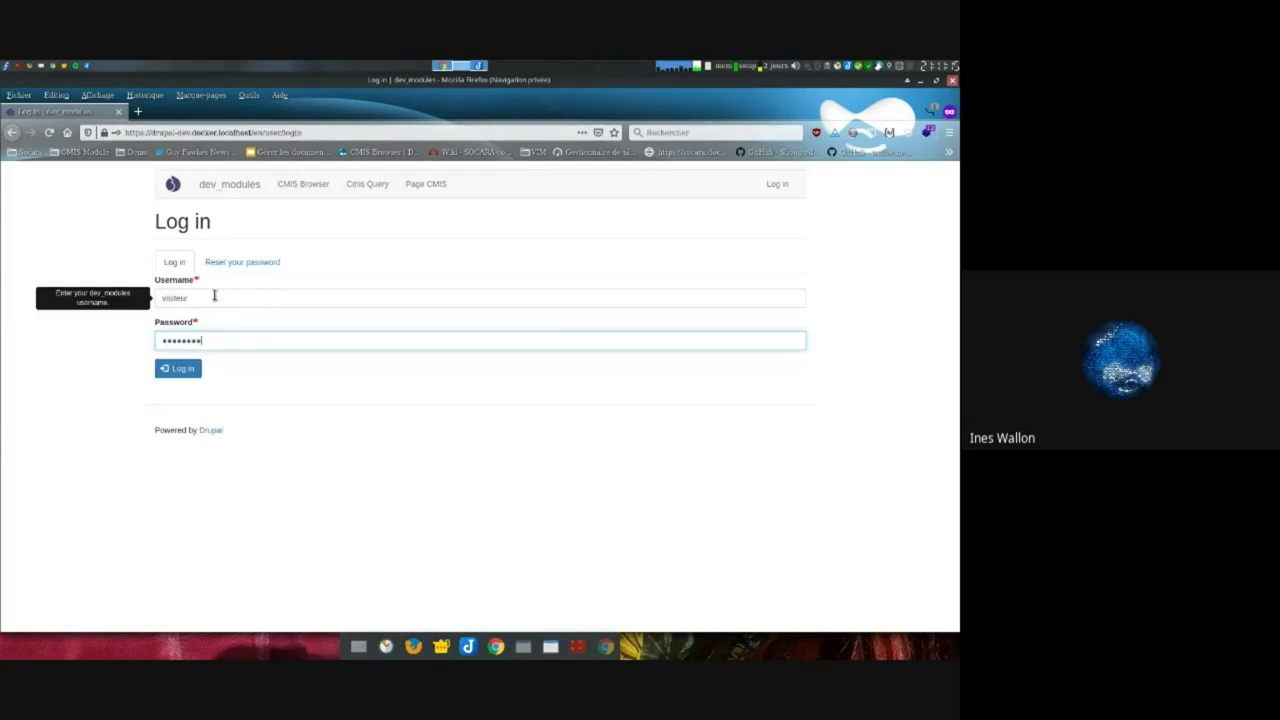
left_click(180, 370)
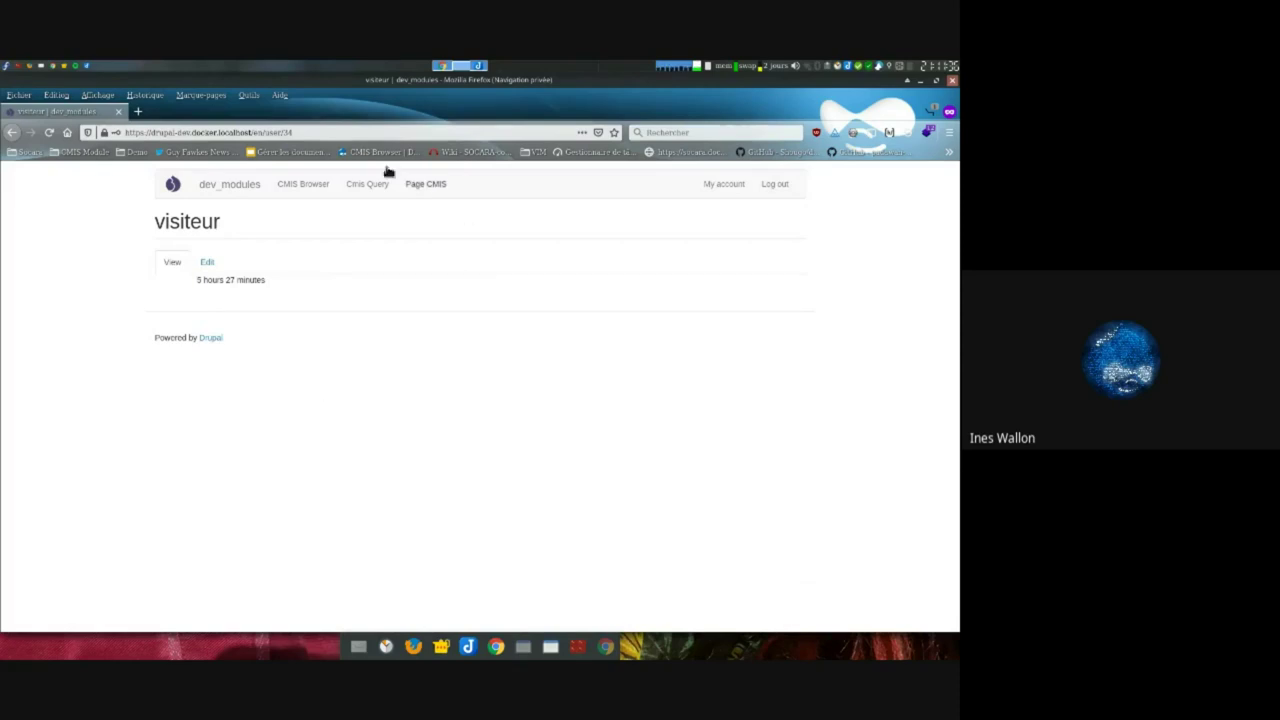
Open the CMIS Browser in the visiteur session and move its window aside to uncover the admin session
left_click(303, 190)
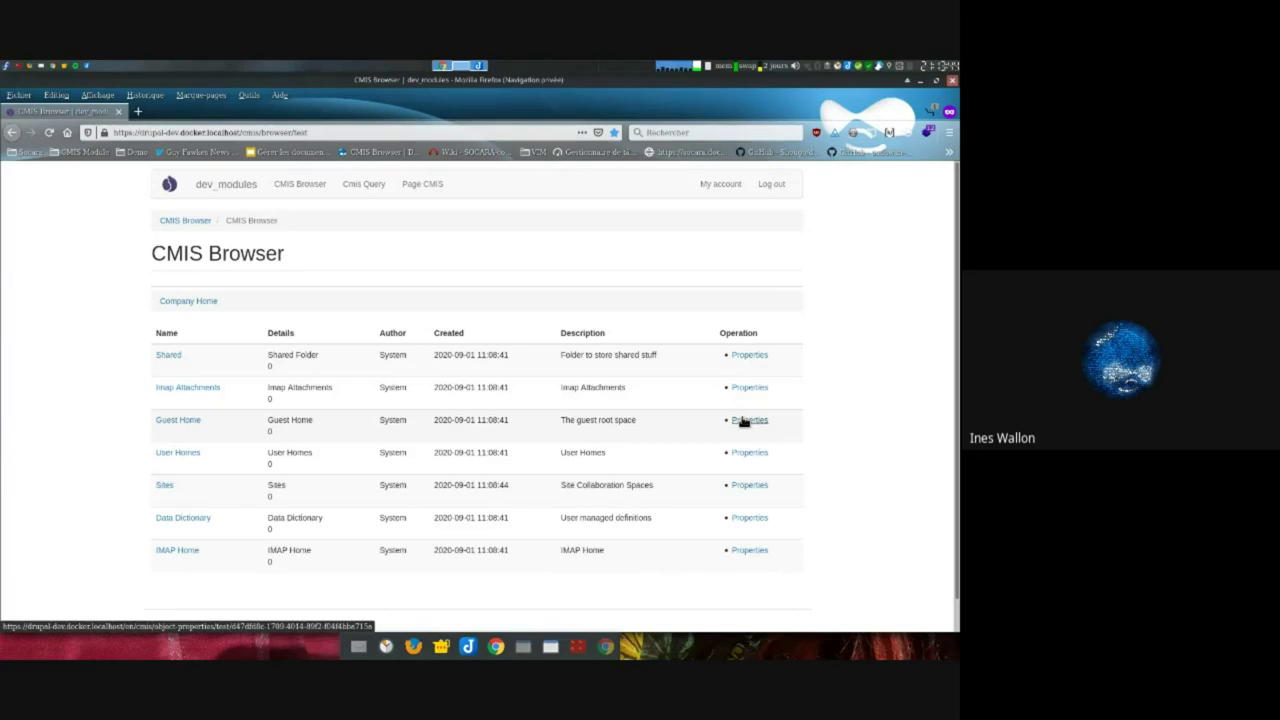
key("super+Right")
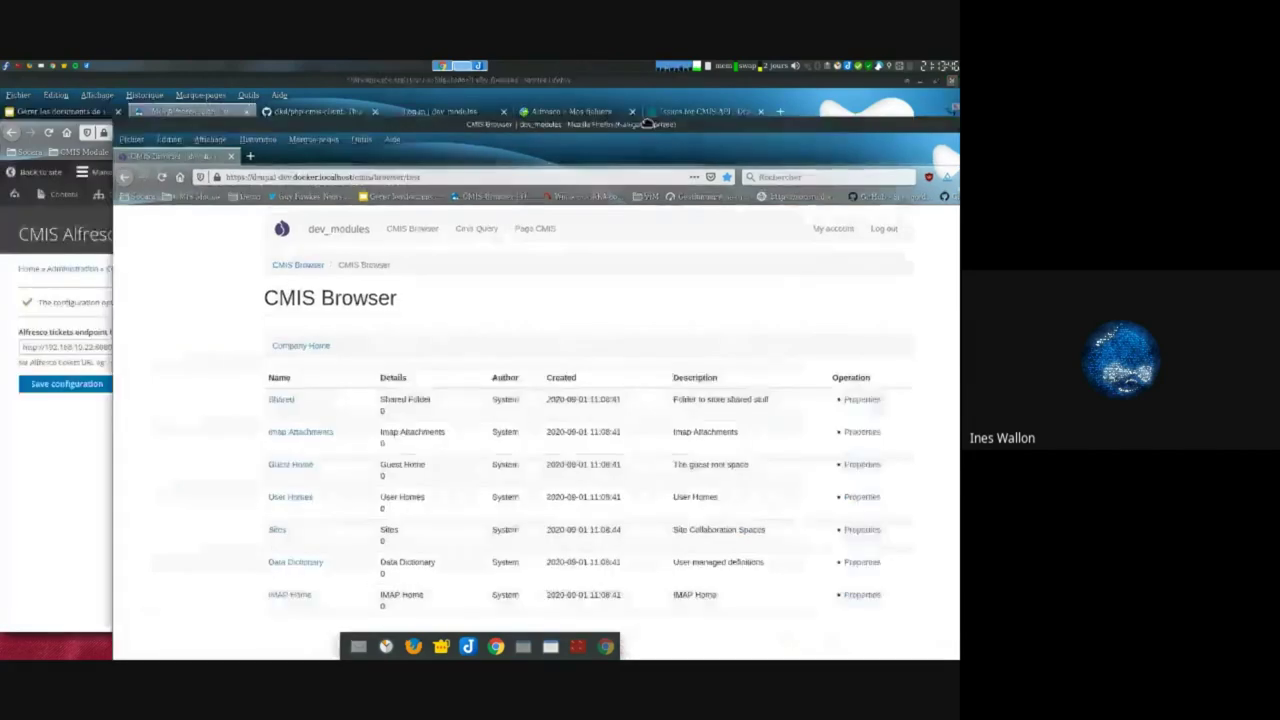
left_click(429, 238)
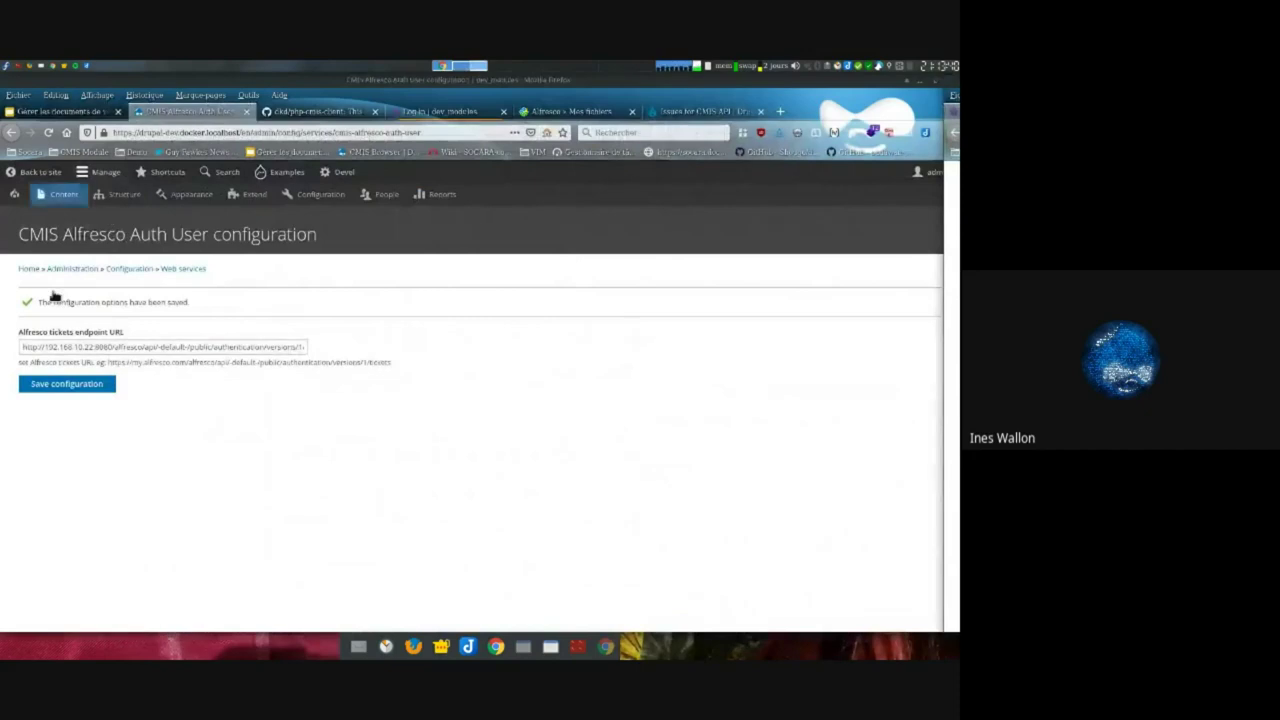
Return to the site in the admin session and examine the operations offered for the Company Home folders in its CMIS Browser
left_click(40, 172)
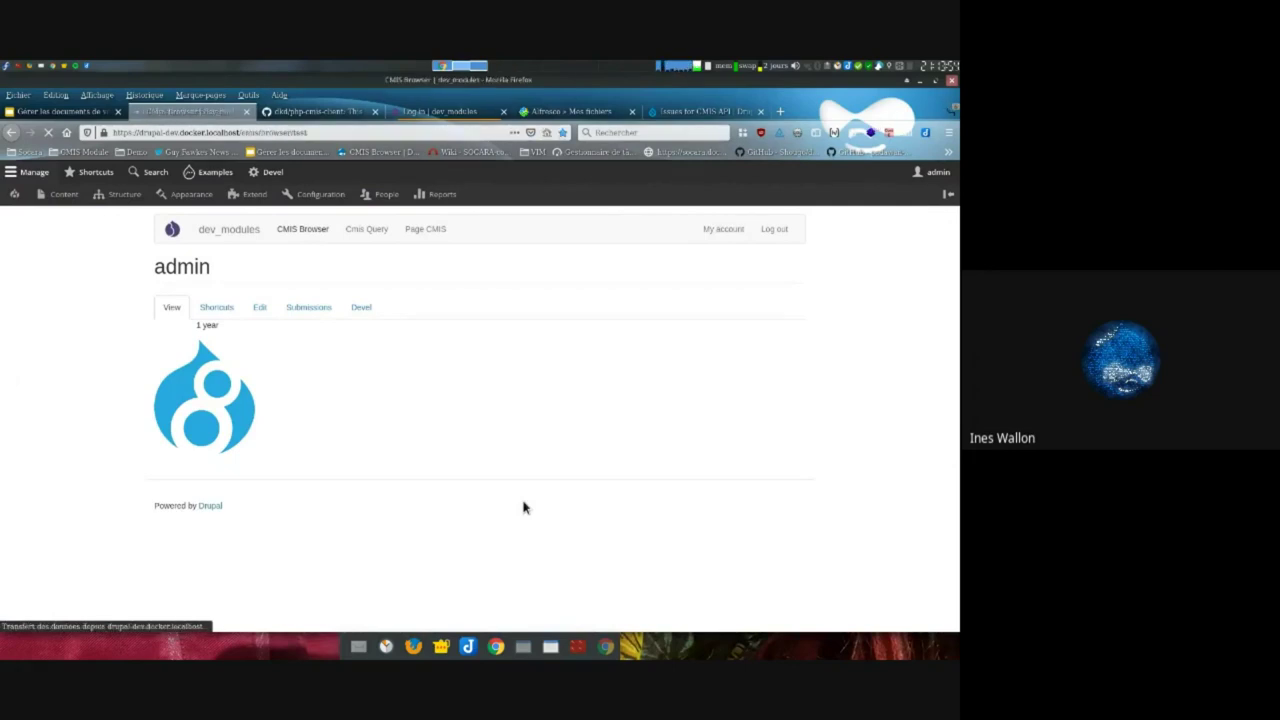
left_click_drag(260, 350, 137, 336)
left_click(406, 357)
scroll(809, 451, "down", 3)
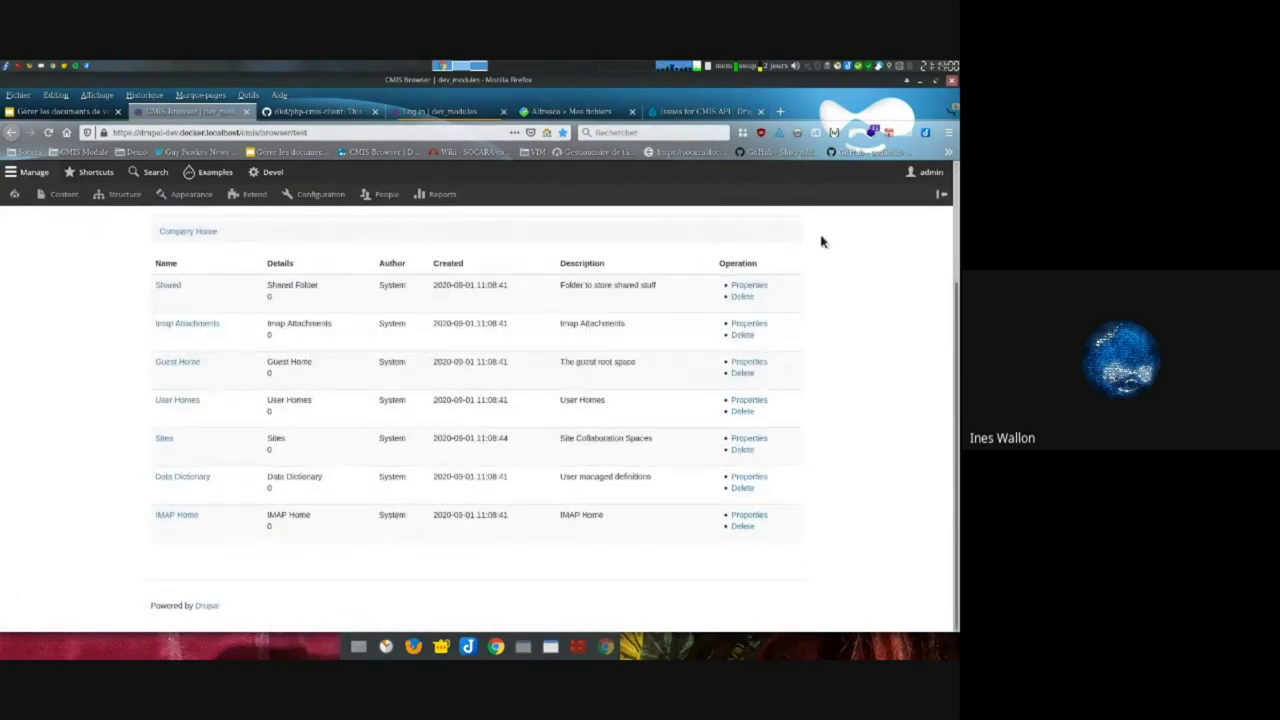
scroll(777, 589, "up", 3)
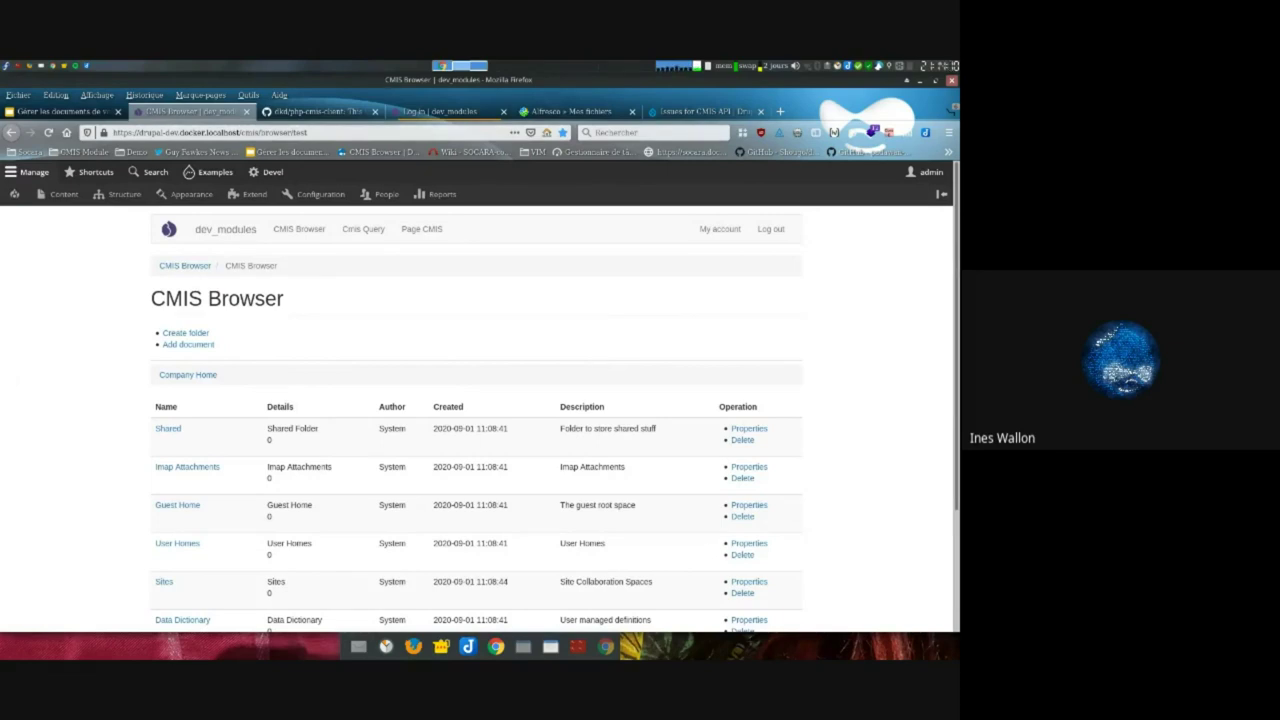
Return to the visiteur session and open the swsdp folder under Sites to review its contents and available operations
key("super+shift+Left")
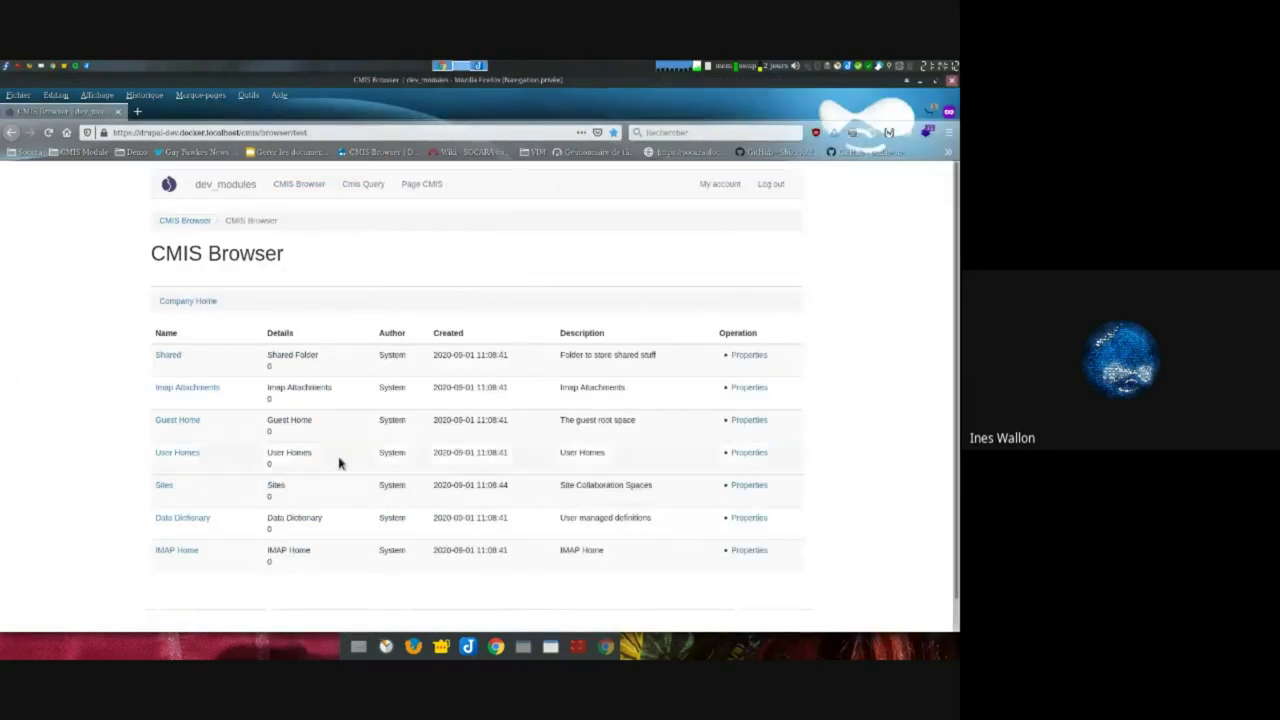
left_click(165, 487)
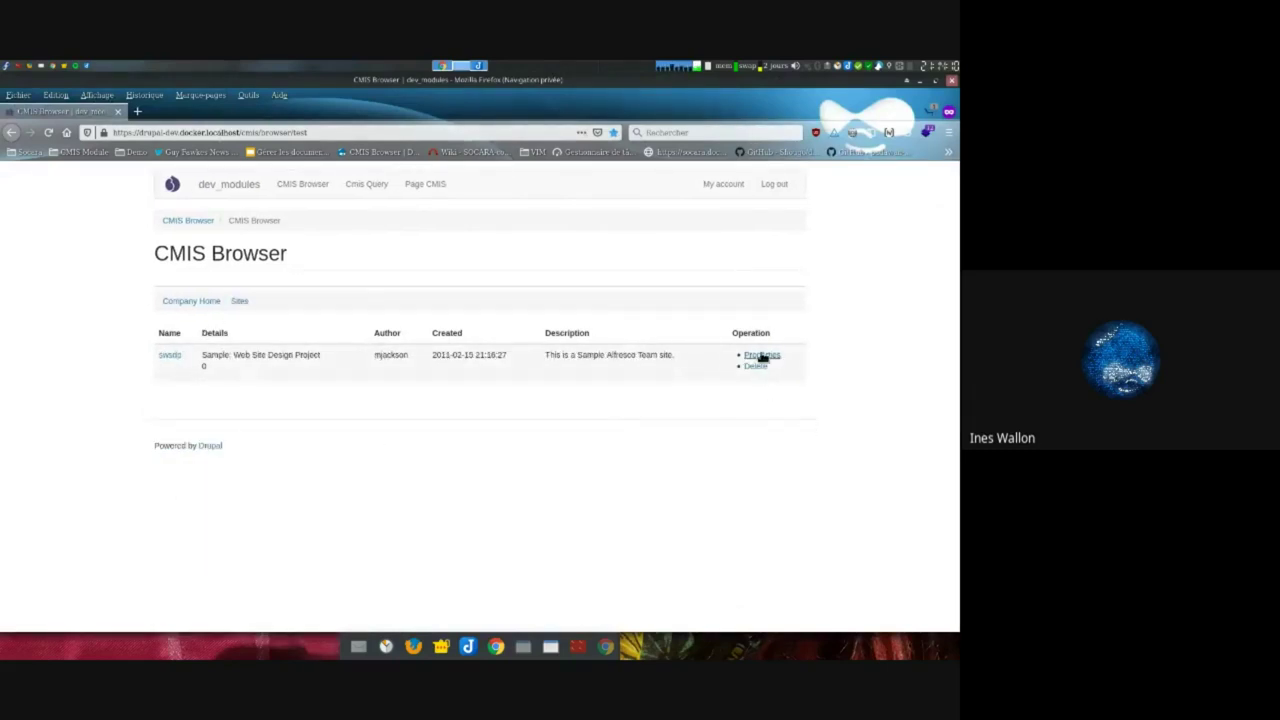
left_click(170, 355)
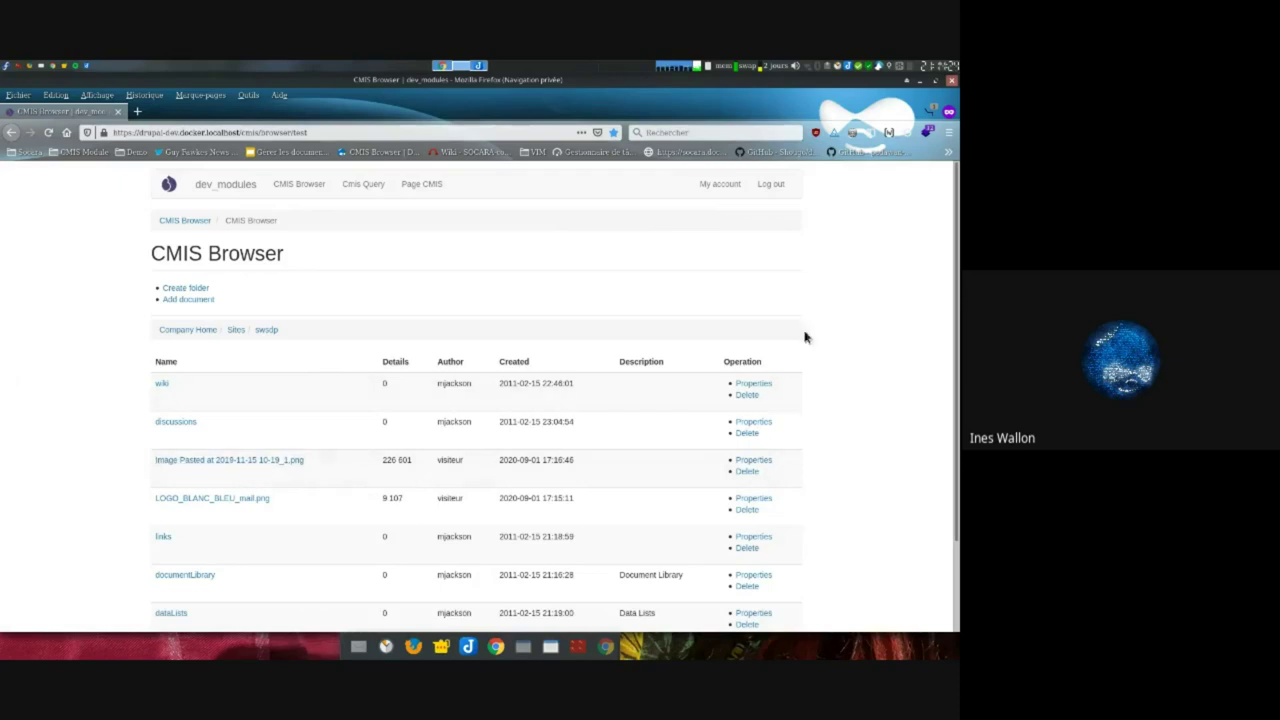
scroll(745, 361, "down", 2)
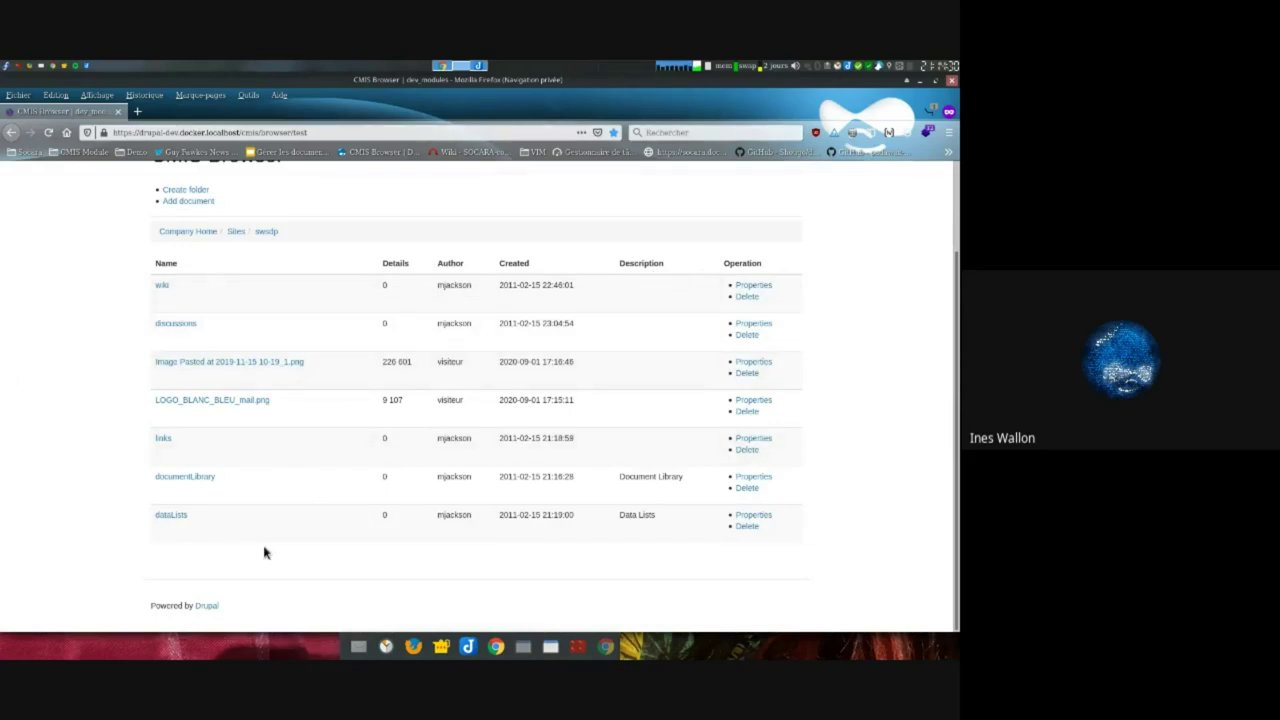
scroll(265, 552, "up", 2)
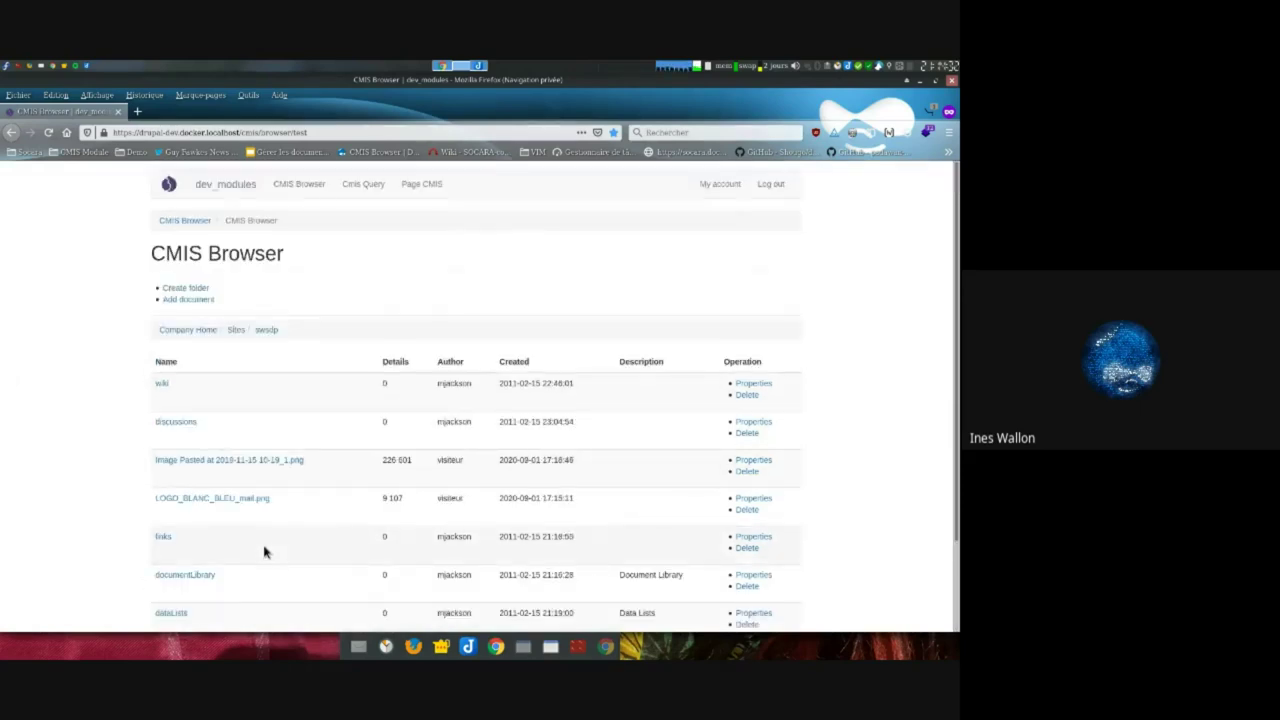
Upload LOGO_drupal_mail.png from the Images folder as a new document in the swsdp folder, without a description
left_click(205, 299)
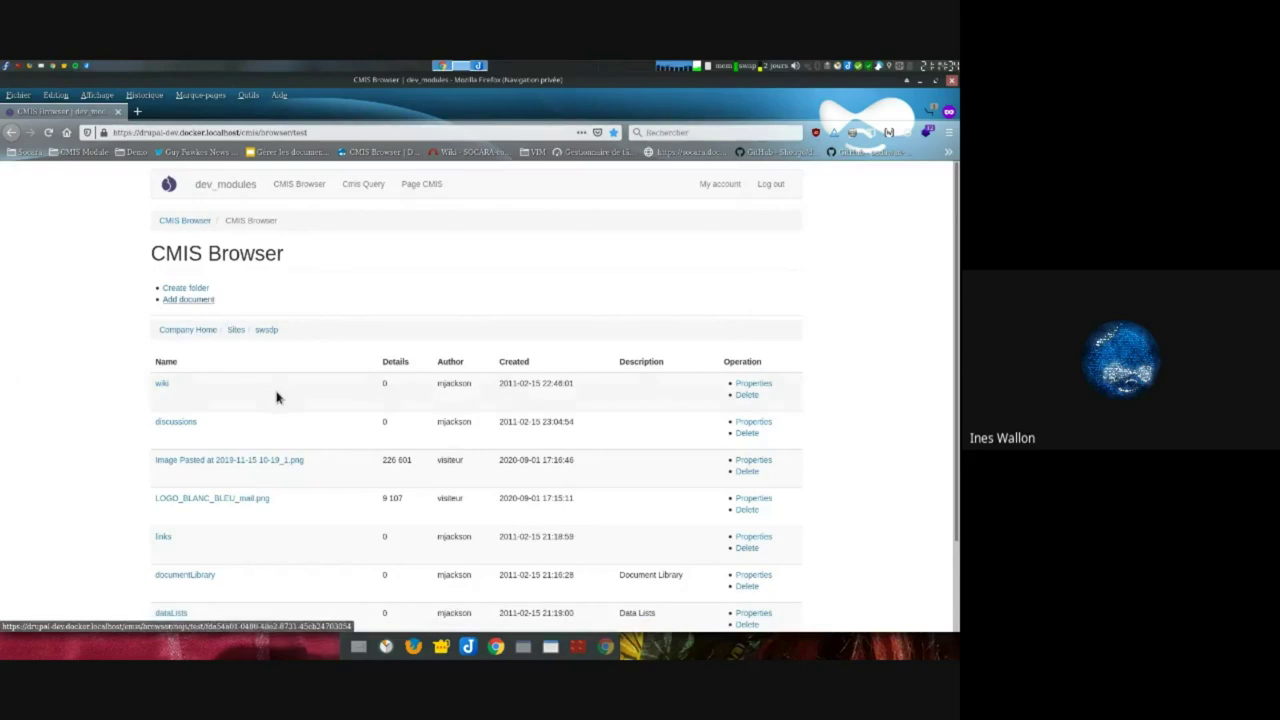
left_click(372, 247)
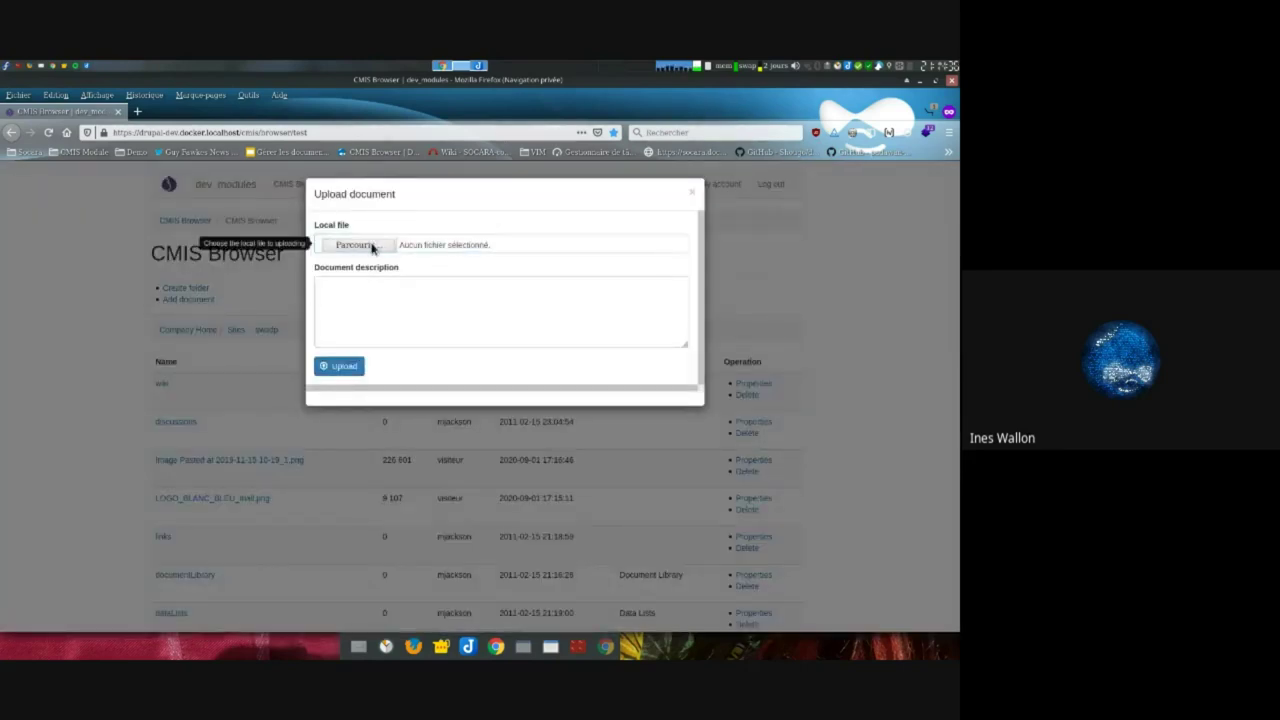
scroll(375, 430, "down", 1)
scroll(380, 415, "up", 3)
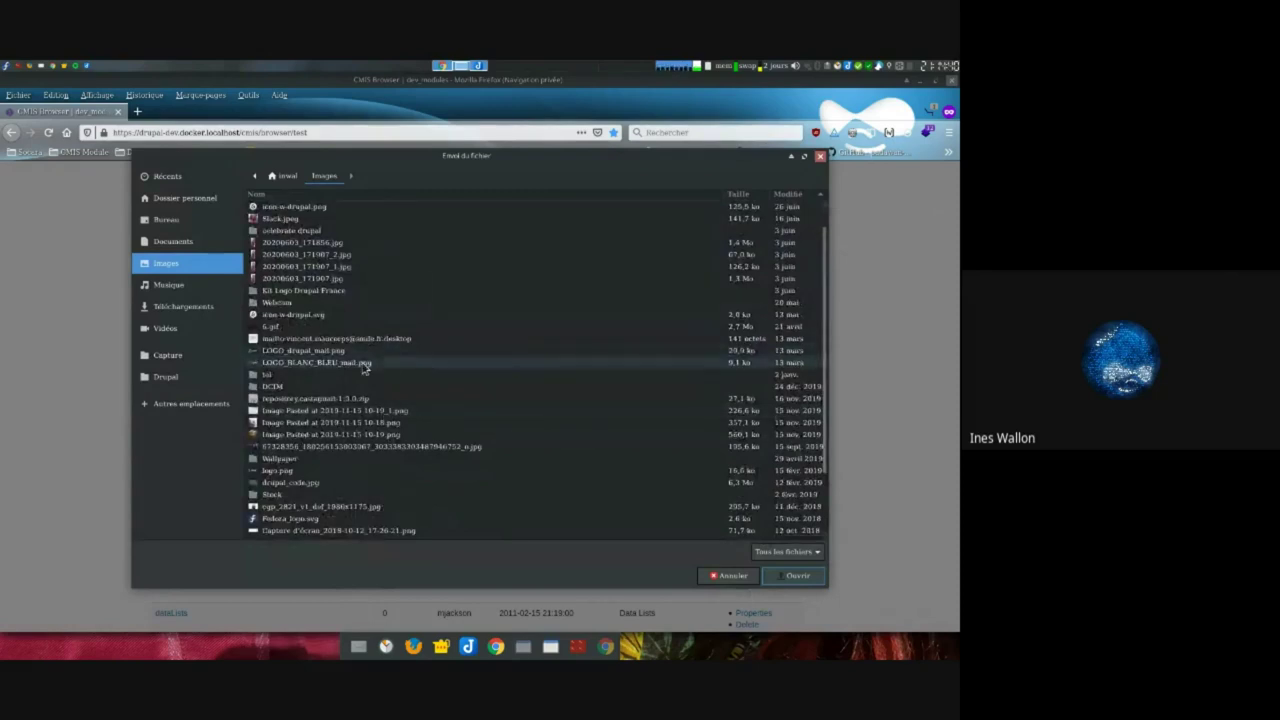
left_click_drag(338, 164, 493, 175)
left_click(447, 377)
left_click(445, 366)
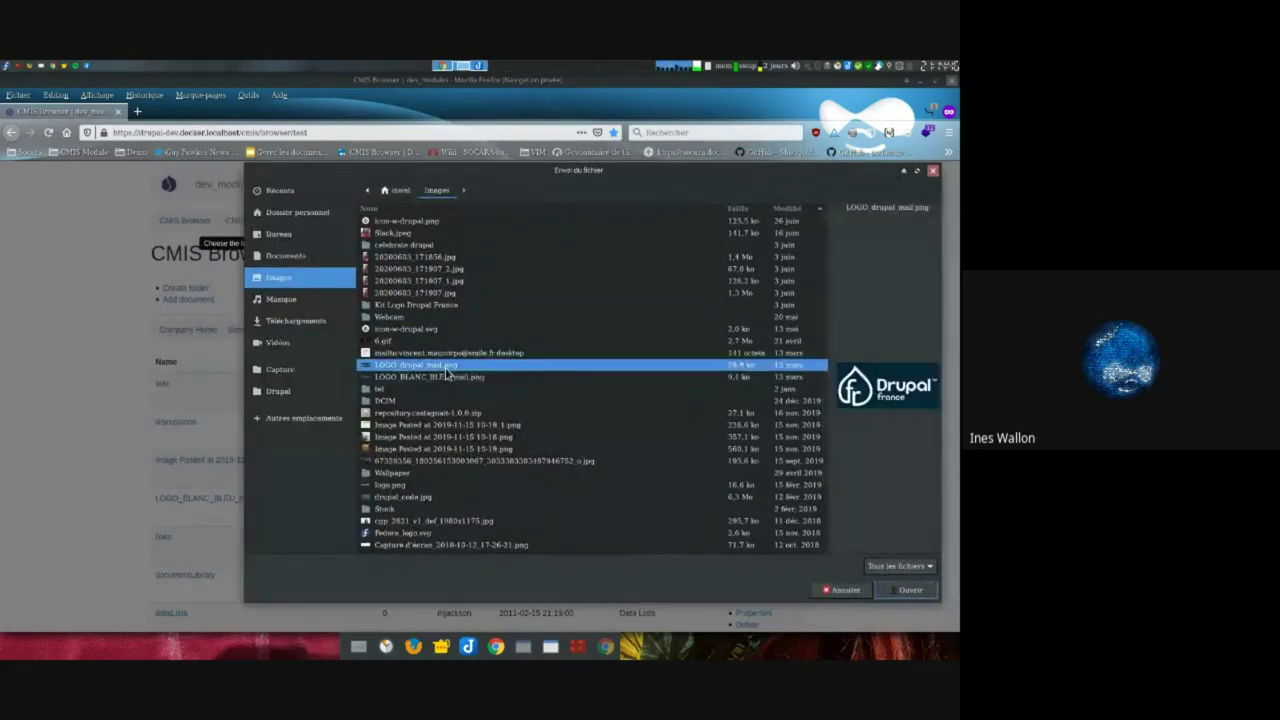
double_click(449, 368)
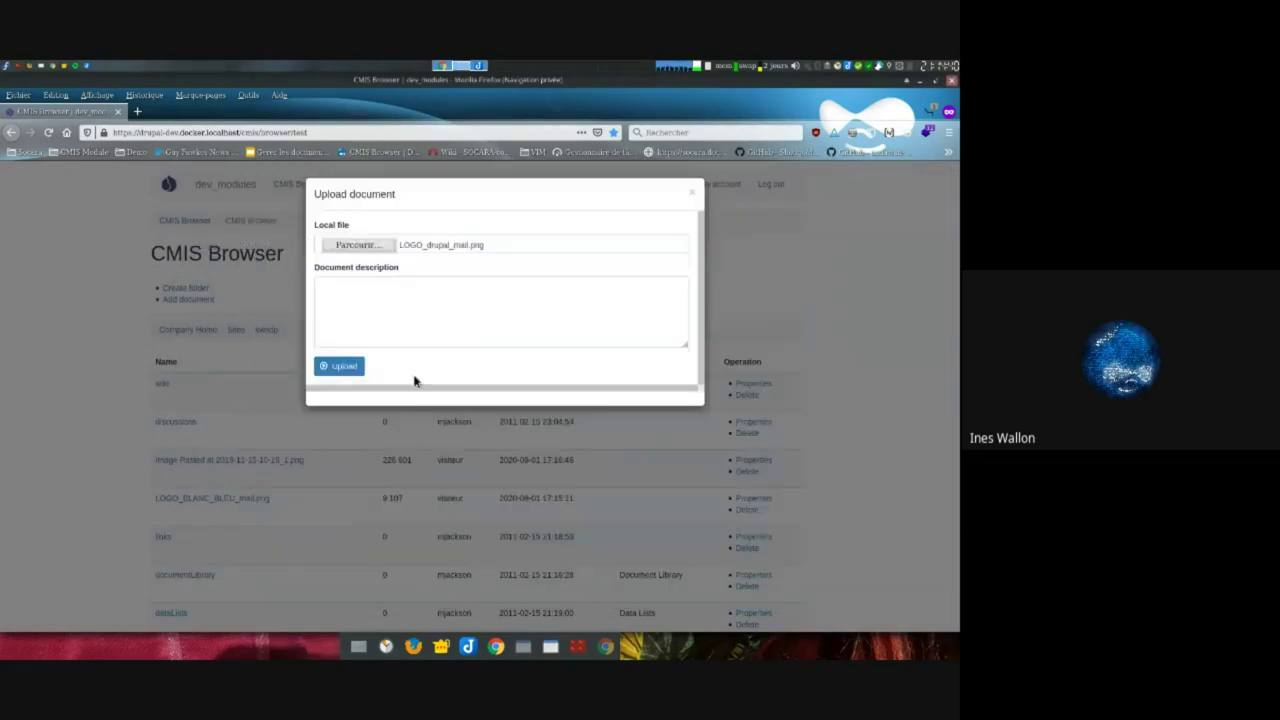
left_click(353, 370)
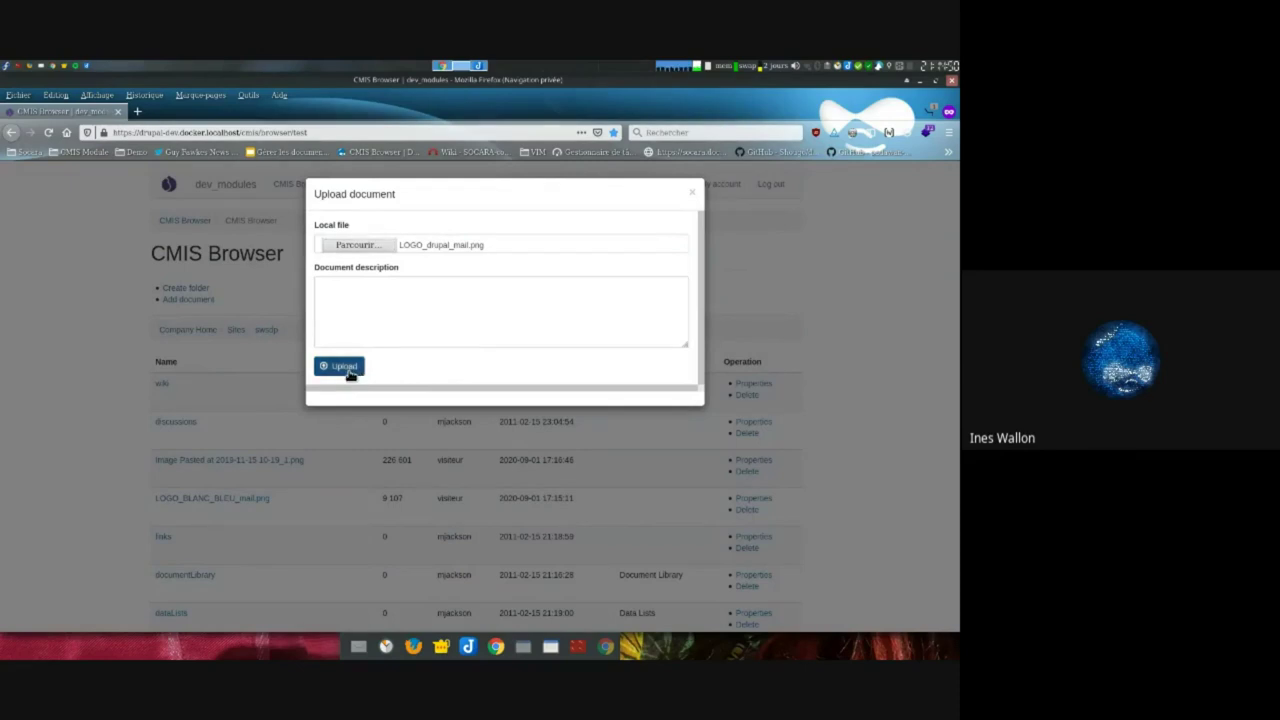
Submit the upload of LOGO_drupal_mail.png and review the swsdp folder's document list
right_click(357, 372)
left_click(458, 339)
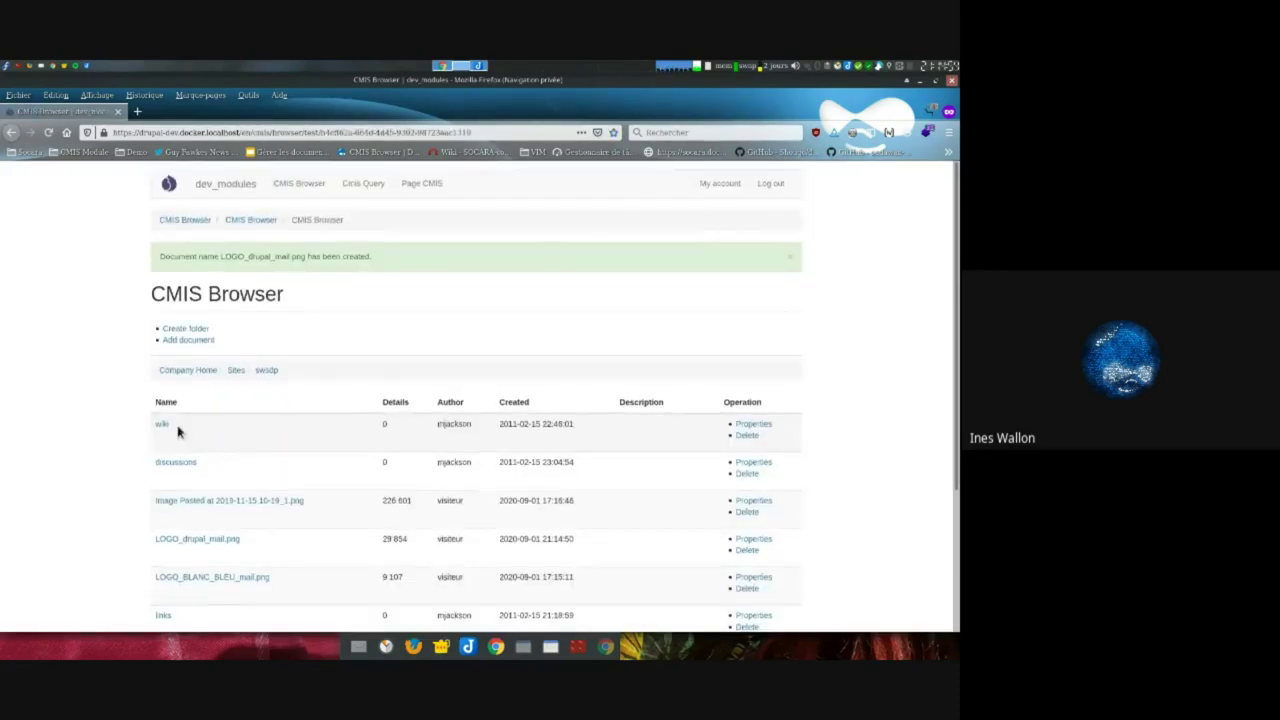
scroll(196, 446, "down", 3)
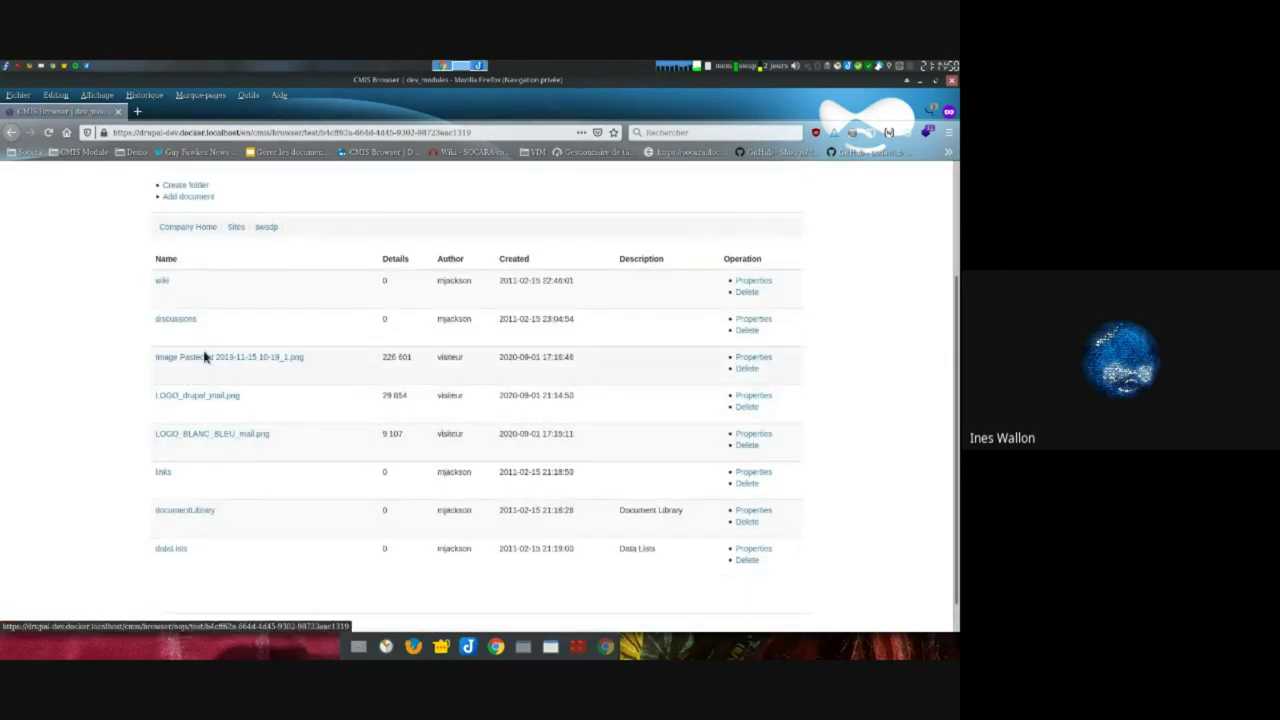
Switch to Alfresco and open the swsdp folder under Sites to check for the uploaded logo
left_click_drag(466, 79, 958, 90)
left_click(570, 111)
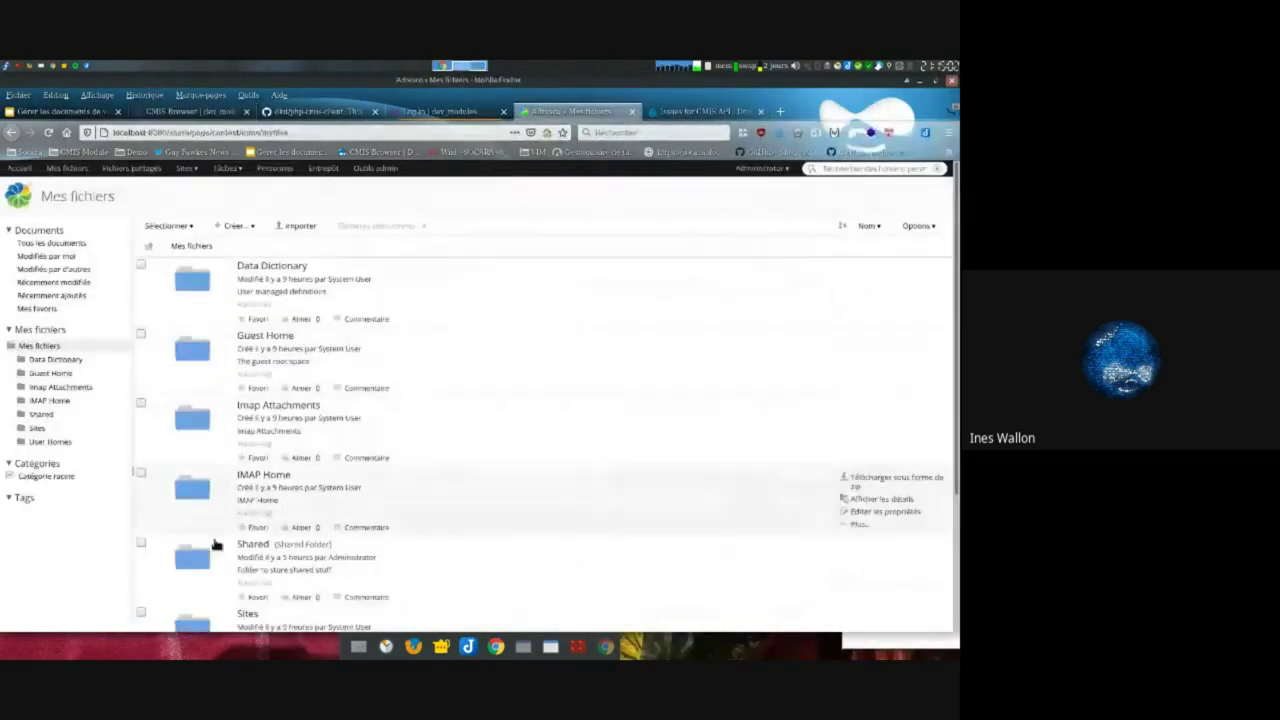
scroll(260, 520, "down", 3)
left_click(249, 449)
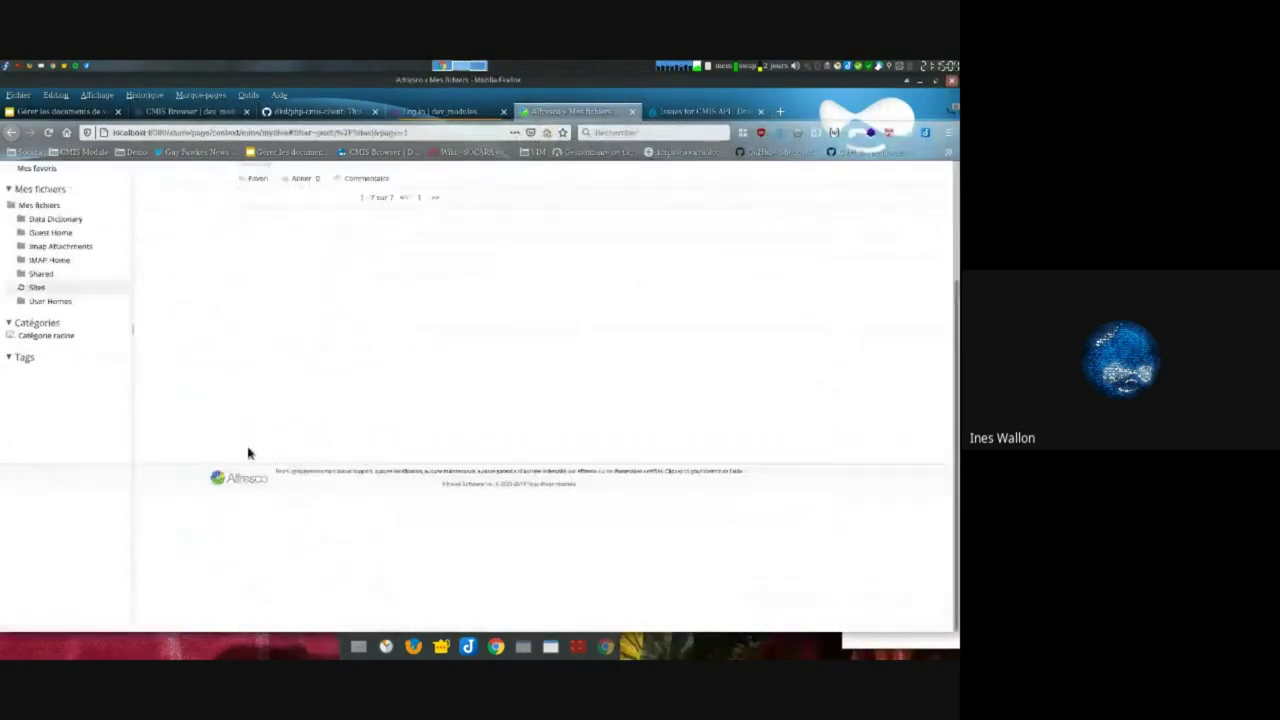
left_click(246, 268)
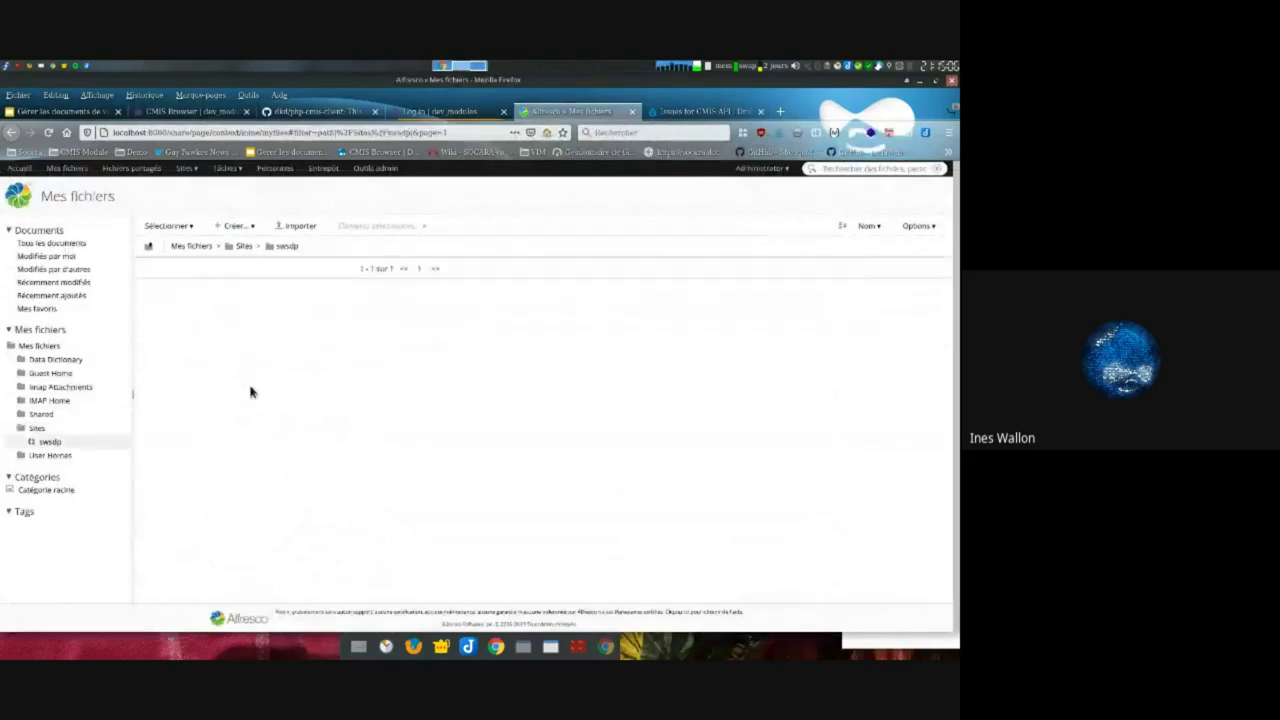
scroll(340, 455, "down", 5)
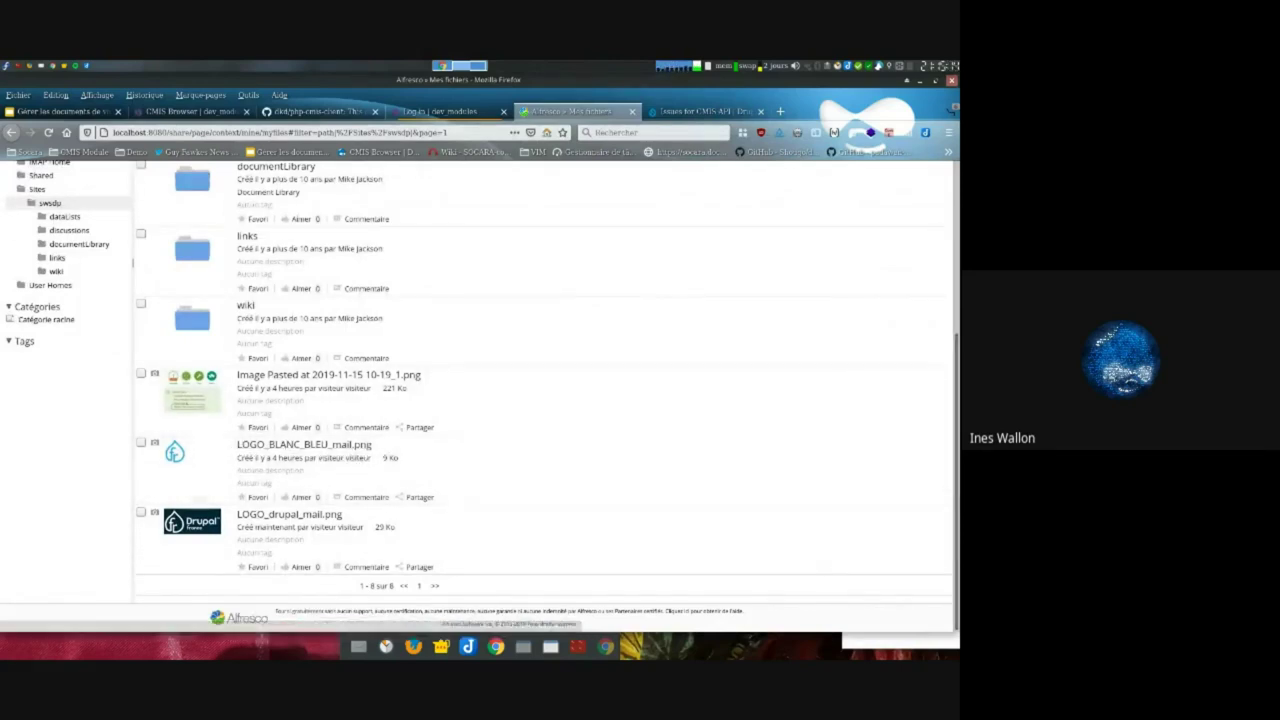
Return to the visiteur session and examine the document properties of LOGO_drupal_mail.png, including its CMIS and EXIF metadata
left_click_drag(1100, 111, 419, 111)
double_click(419, 111)
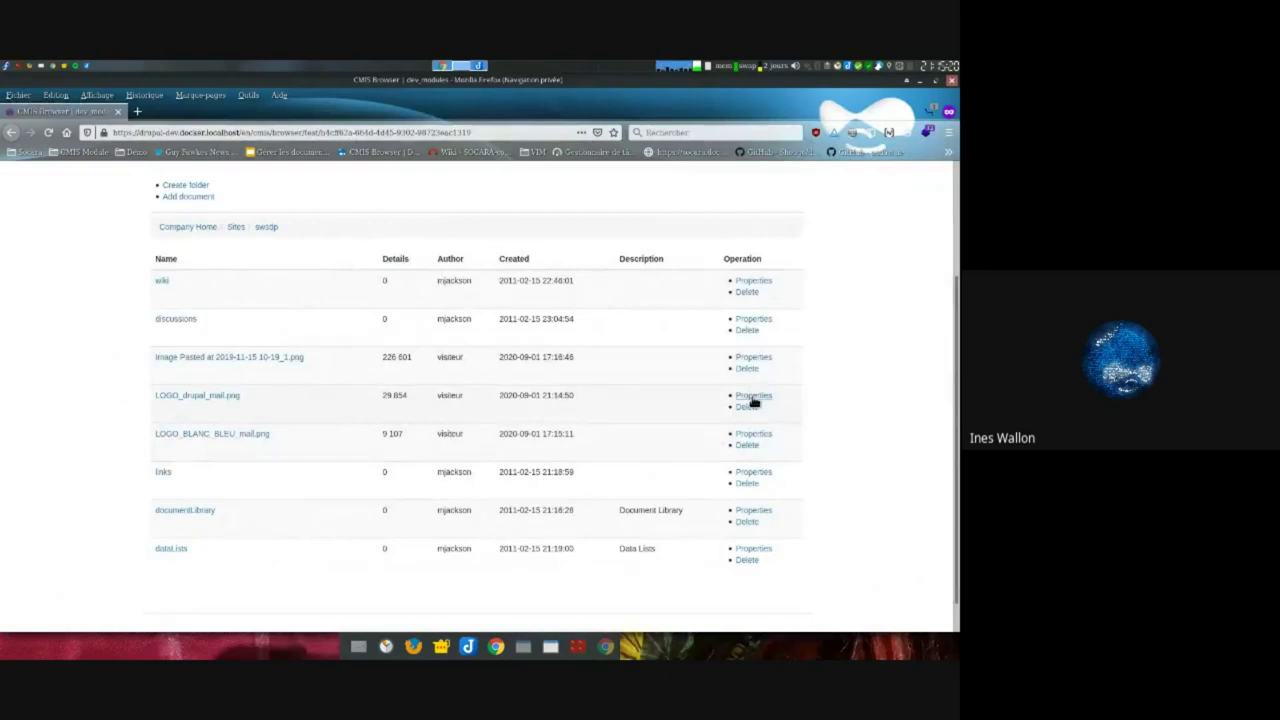
left_click(752, 434)
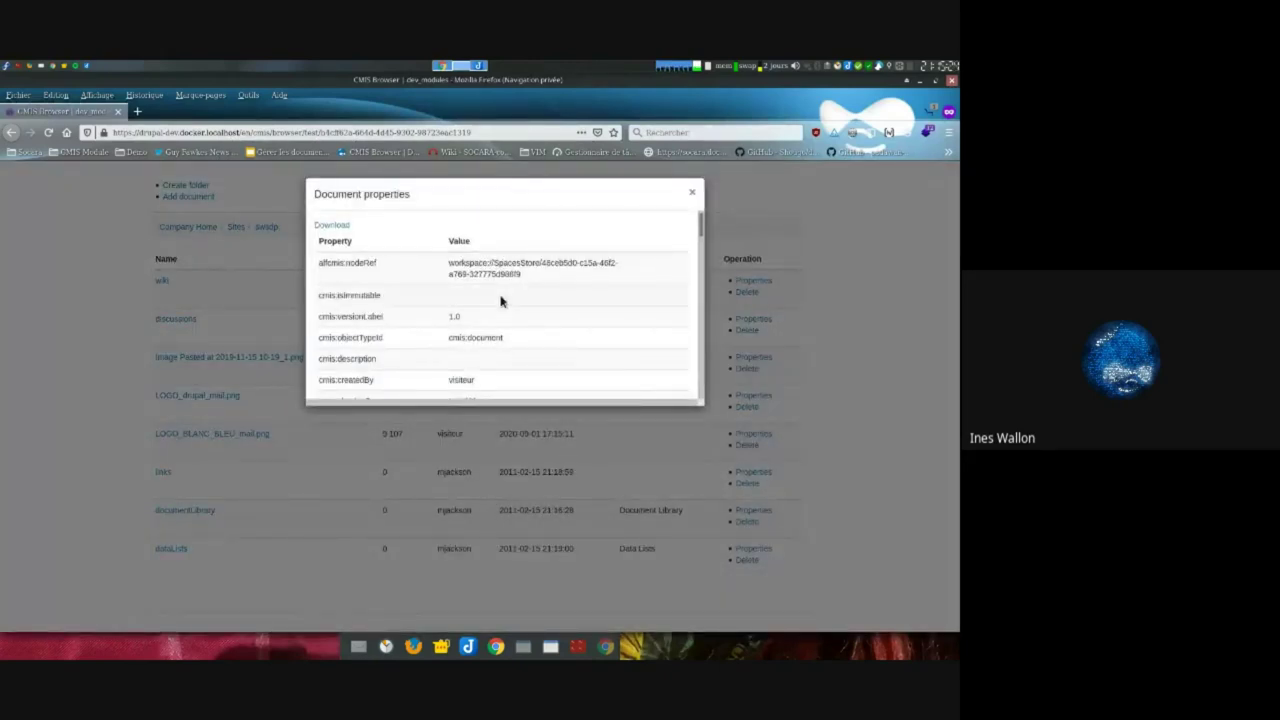
scroll(501, 301, "down", 5)
scroll(501, 301, "down", 1)
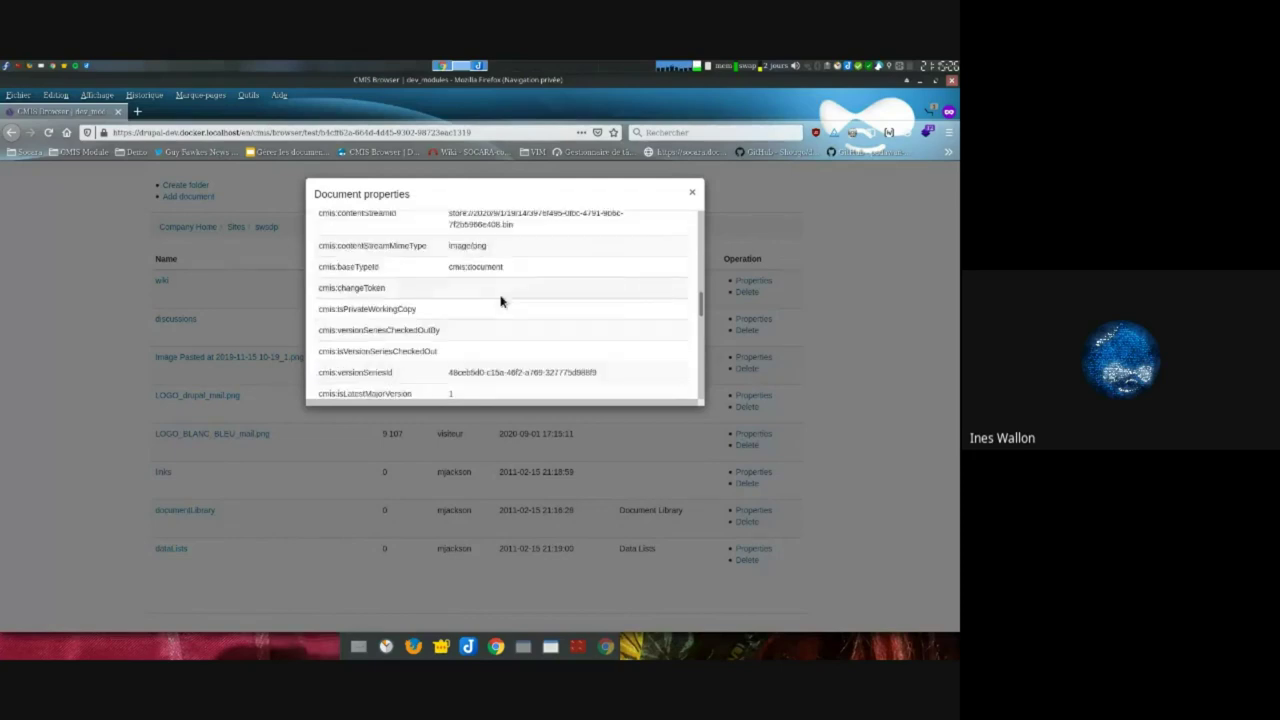
scroll(501, 301, "up", 3)
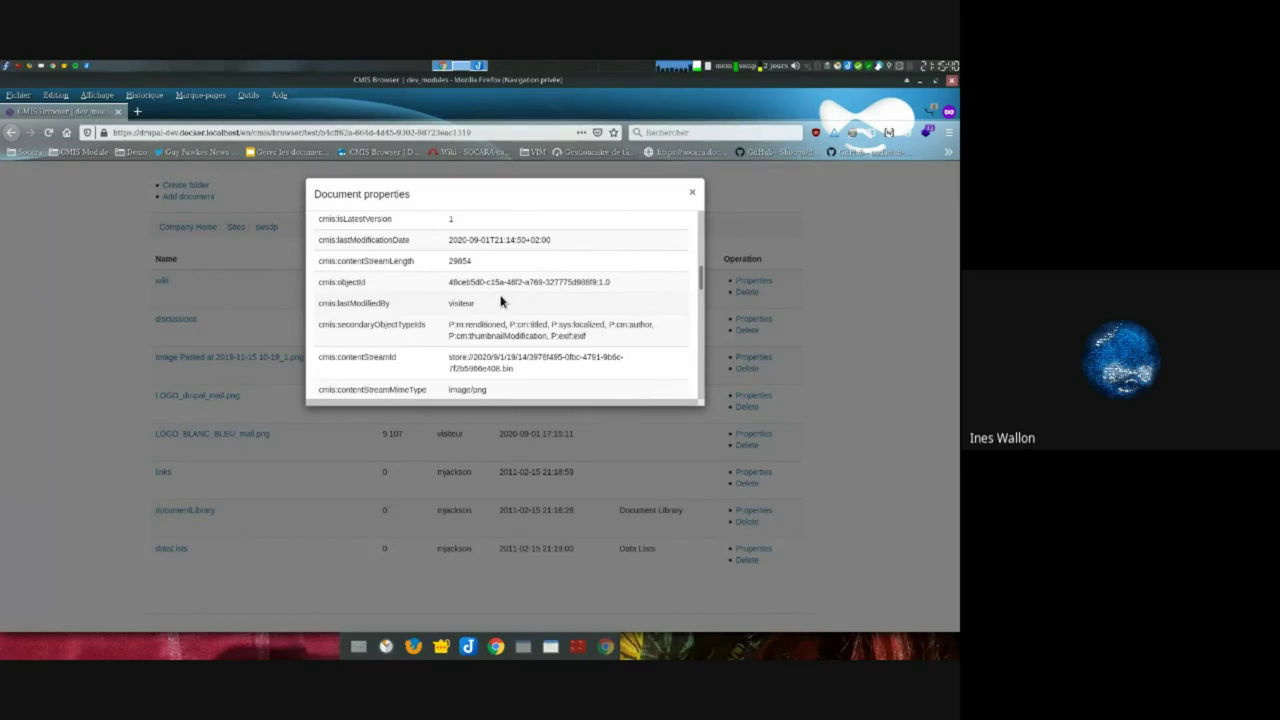
scroll(540, 330, "down", 3)
scroll(594, 357, "down", 3)
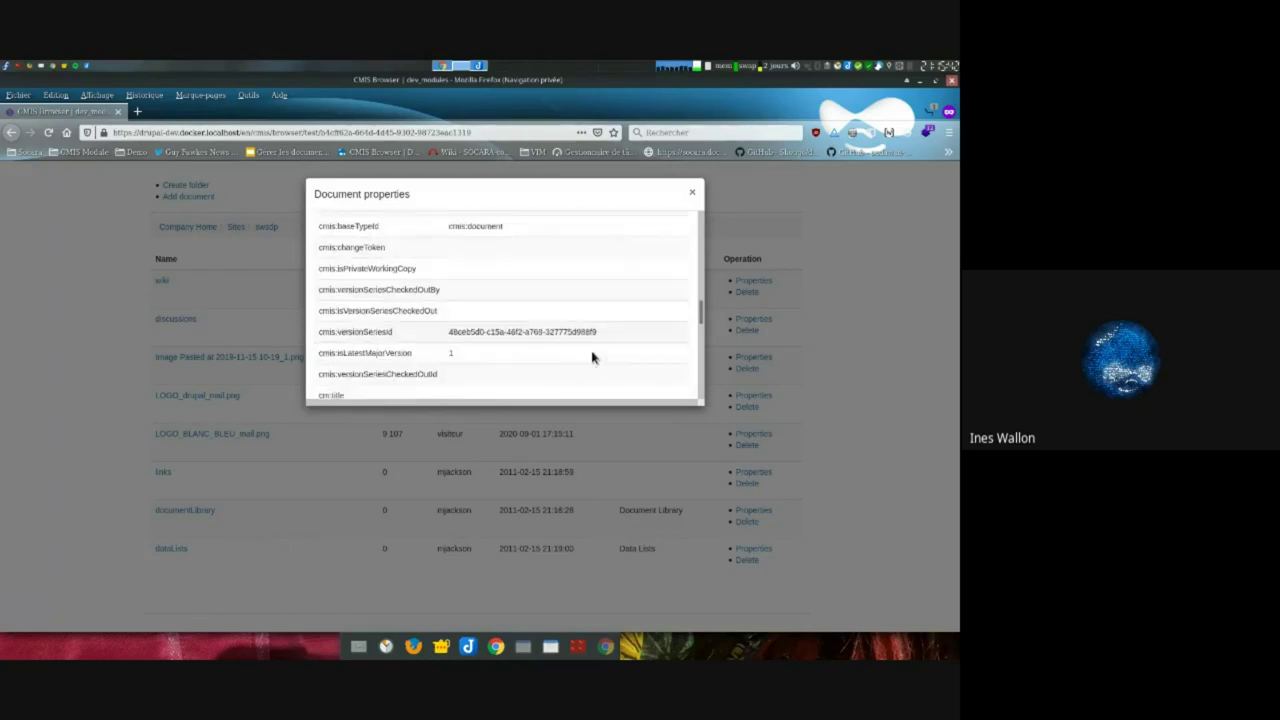
scroll(610, 345, "down", 3)
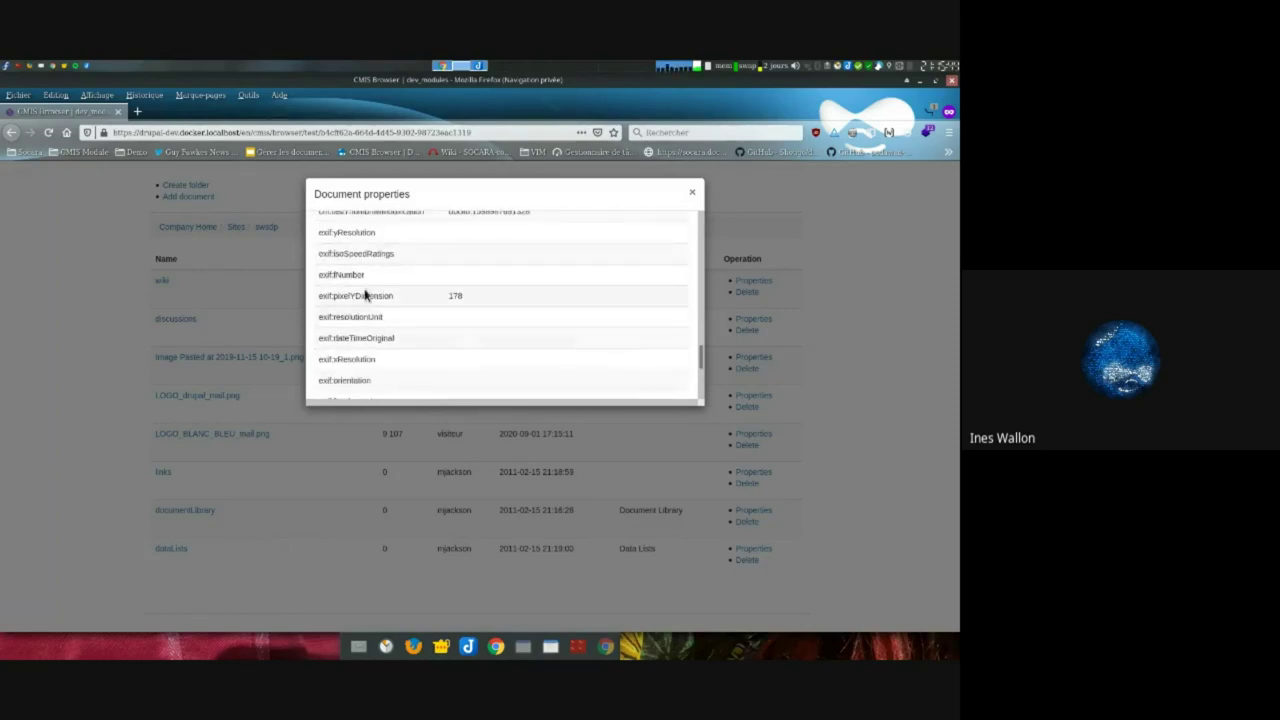
scroll(450, 320, "down", 3)
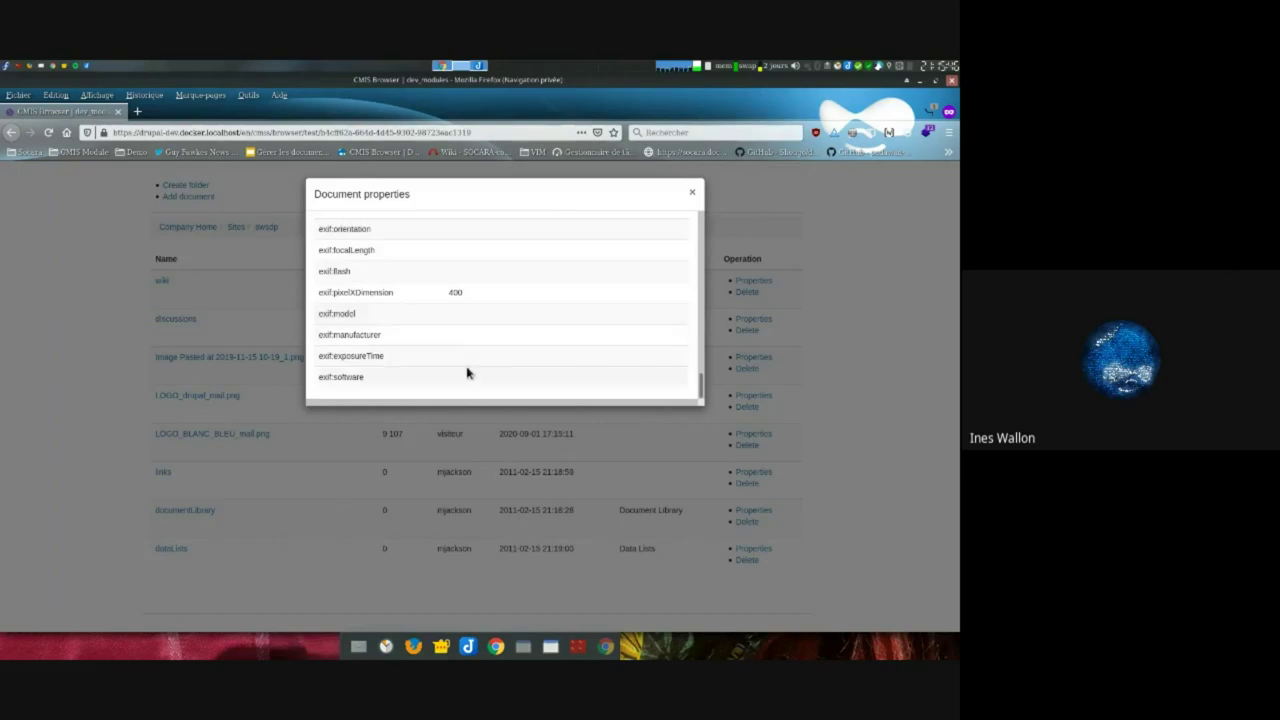
scroll(466, 373, "up", 5)
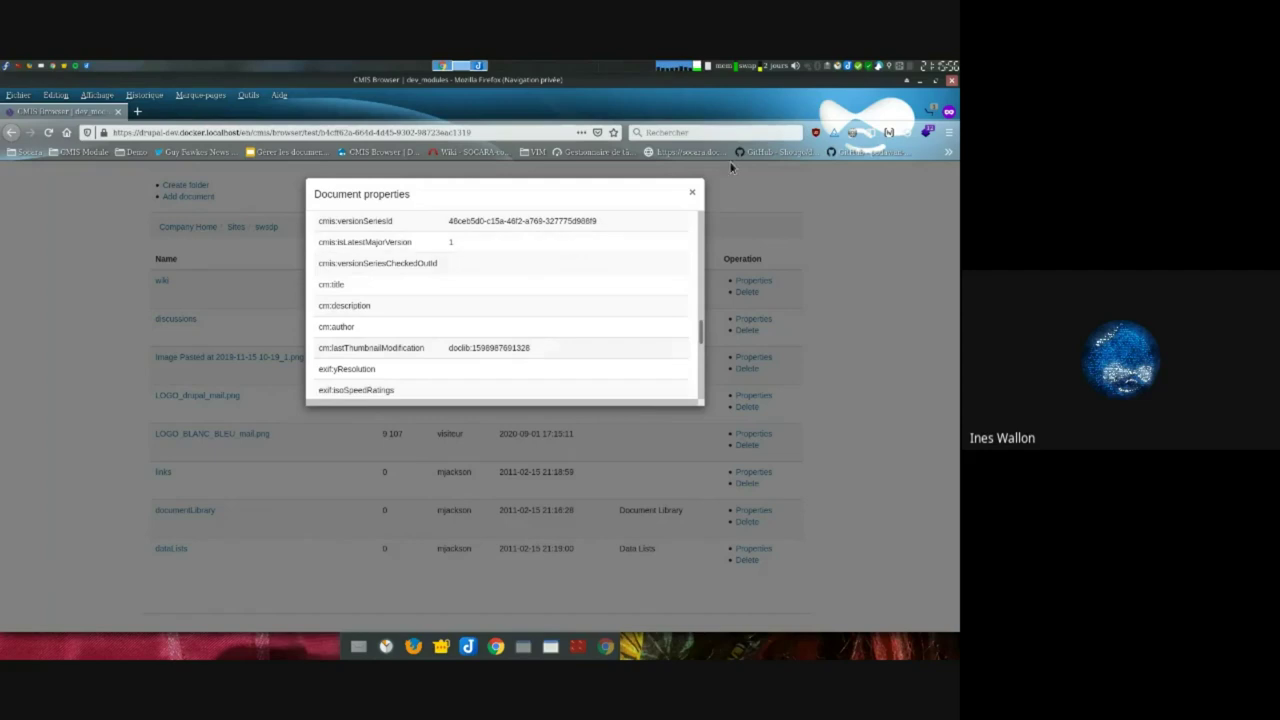
left_click(691, 193)
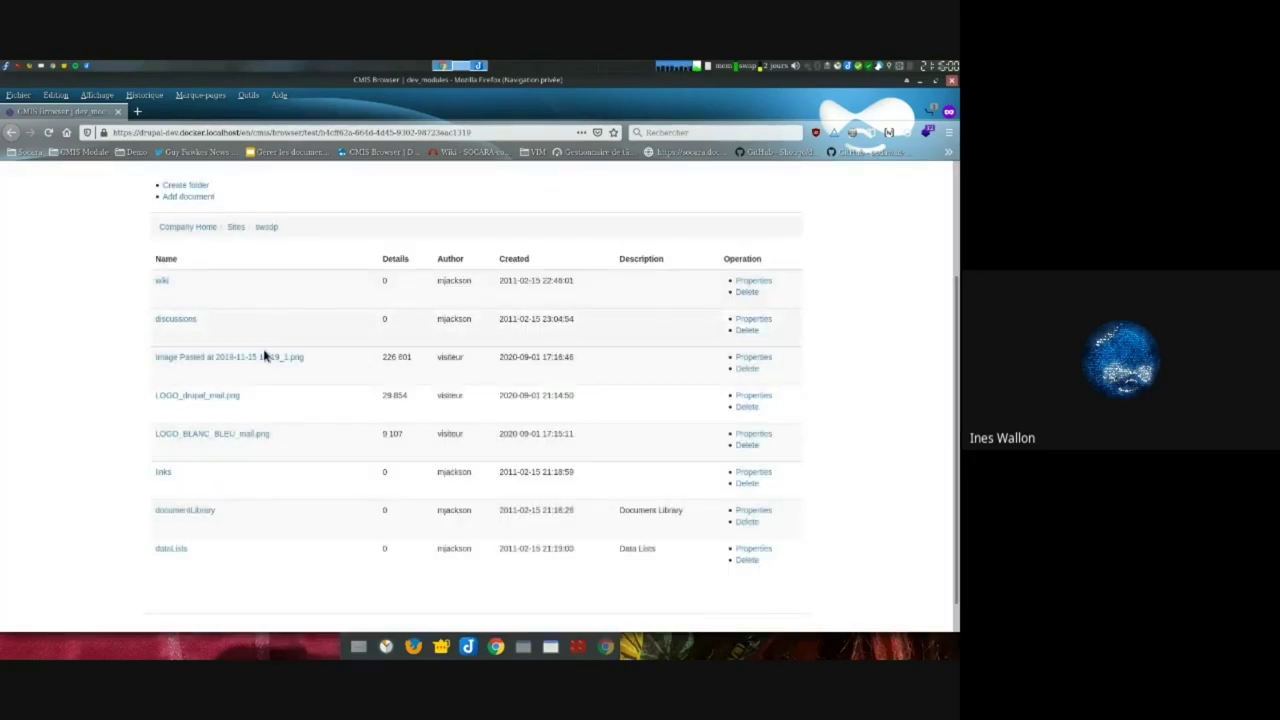
Look inside the discussions folder and return to the swsdp folder
left_click(185, 321)
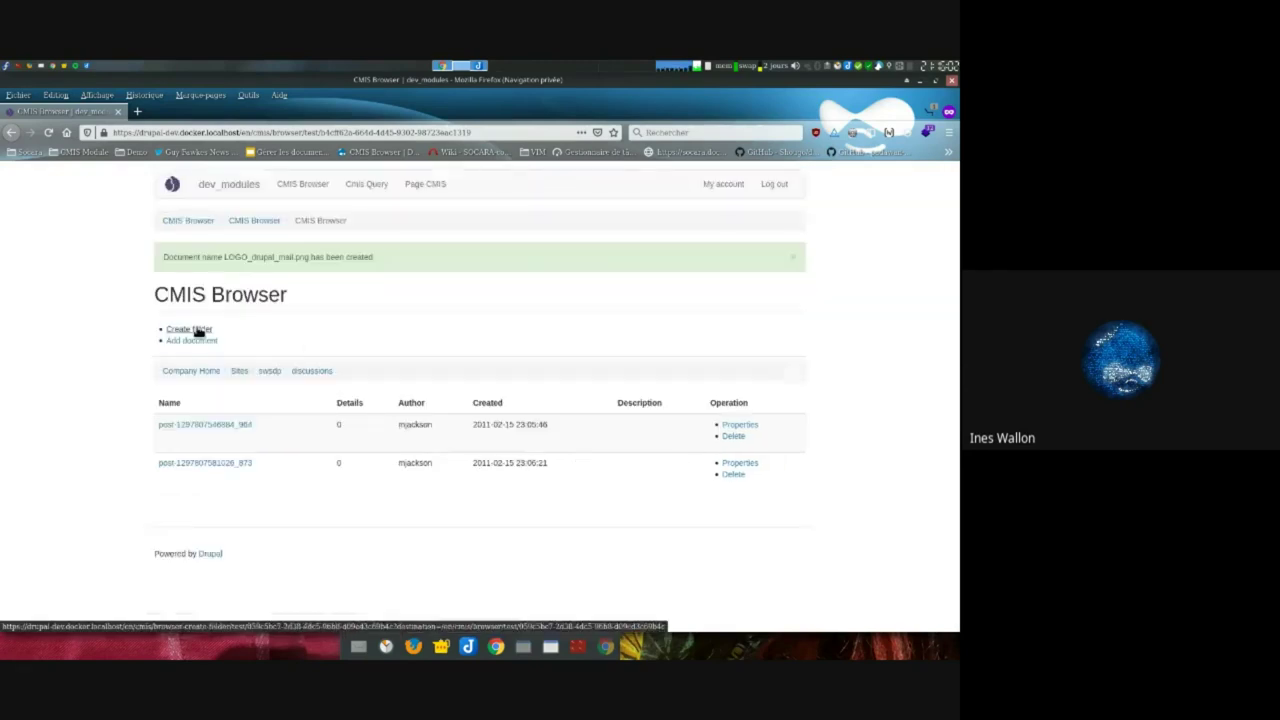
left_click(271, 372)
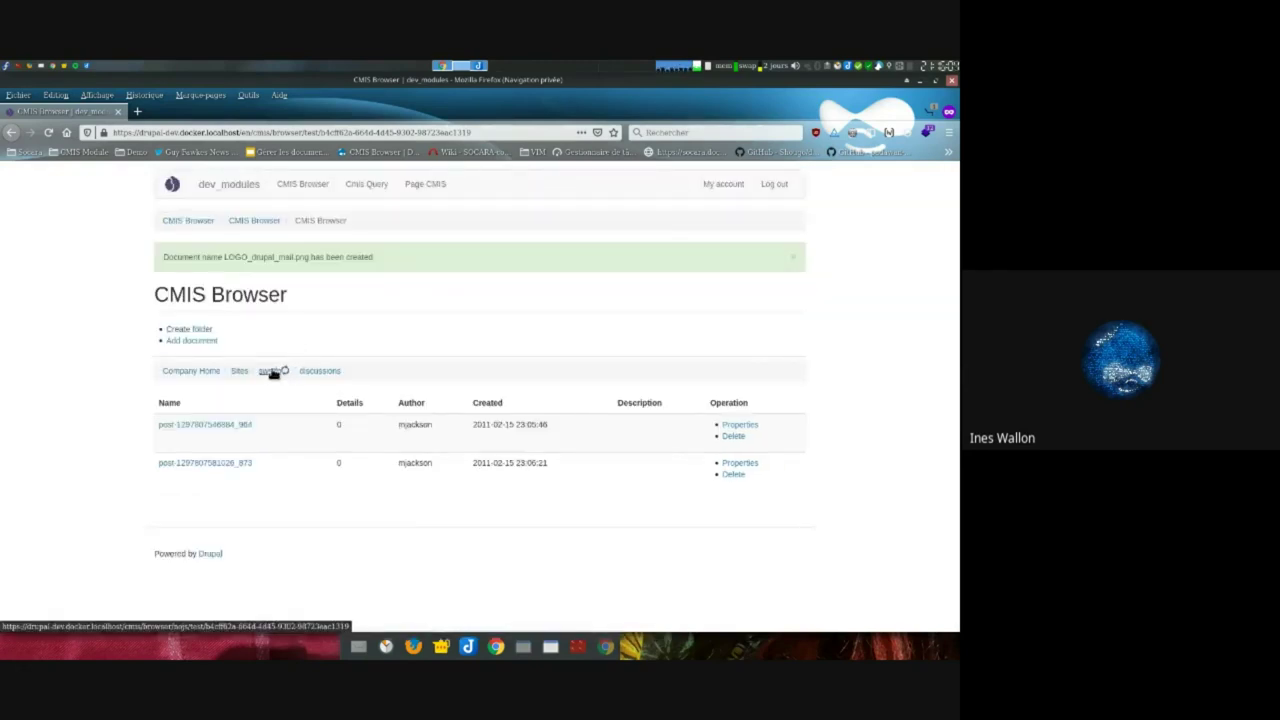
scroll(268, 430, "down", 4)
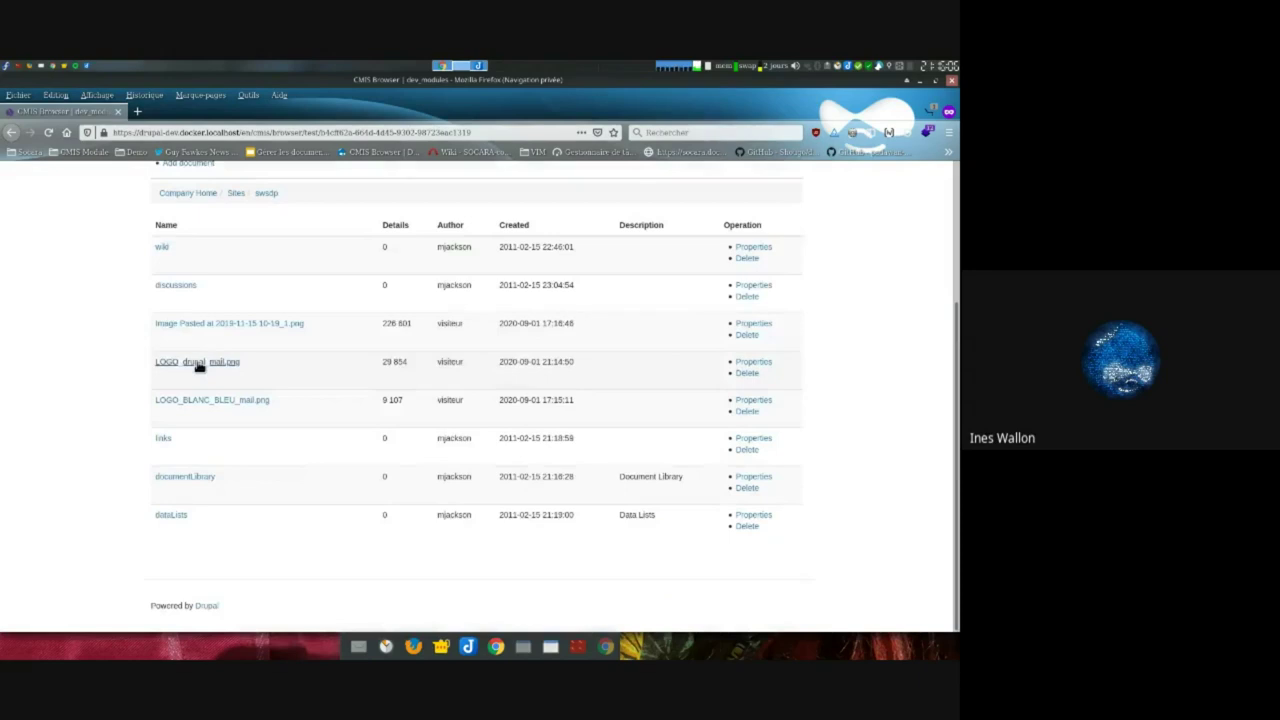
Download LOGO_drupal_mail.png and view it in the default Shotwell viewer, closing the image again
left_click(200, 365)
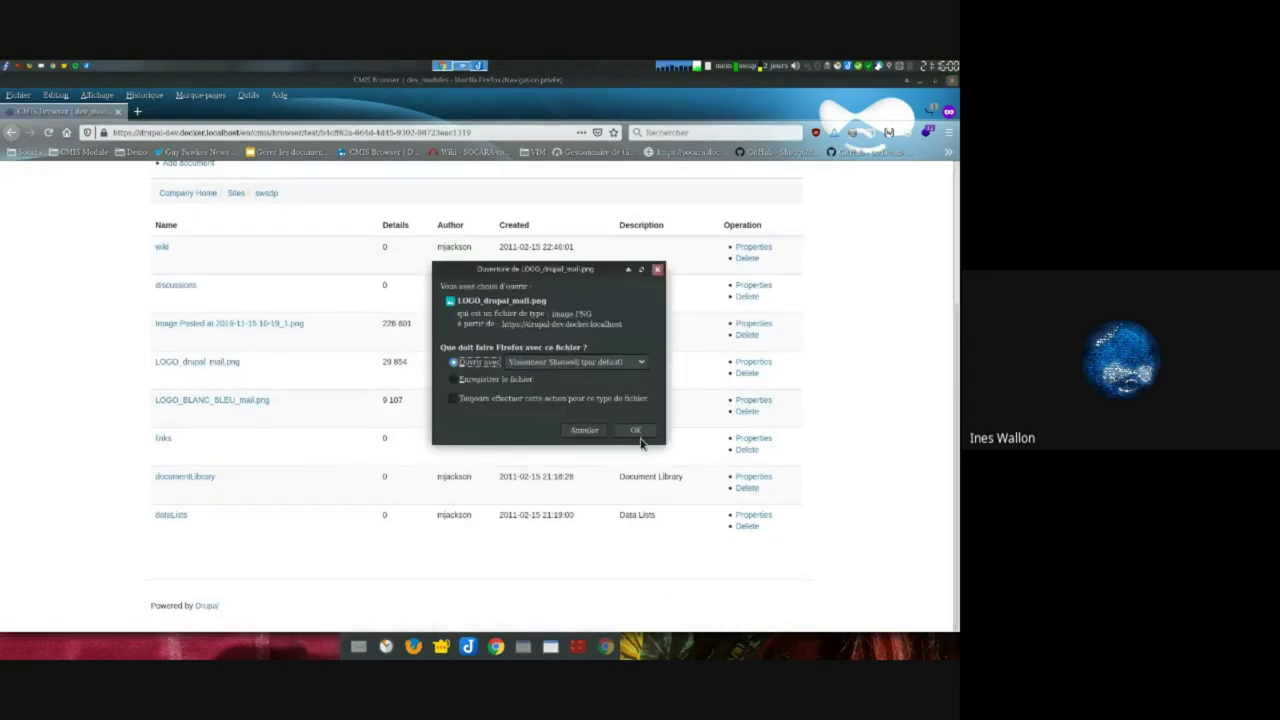
left_click(632, 431)
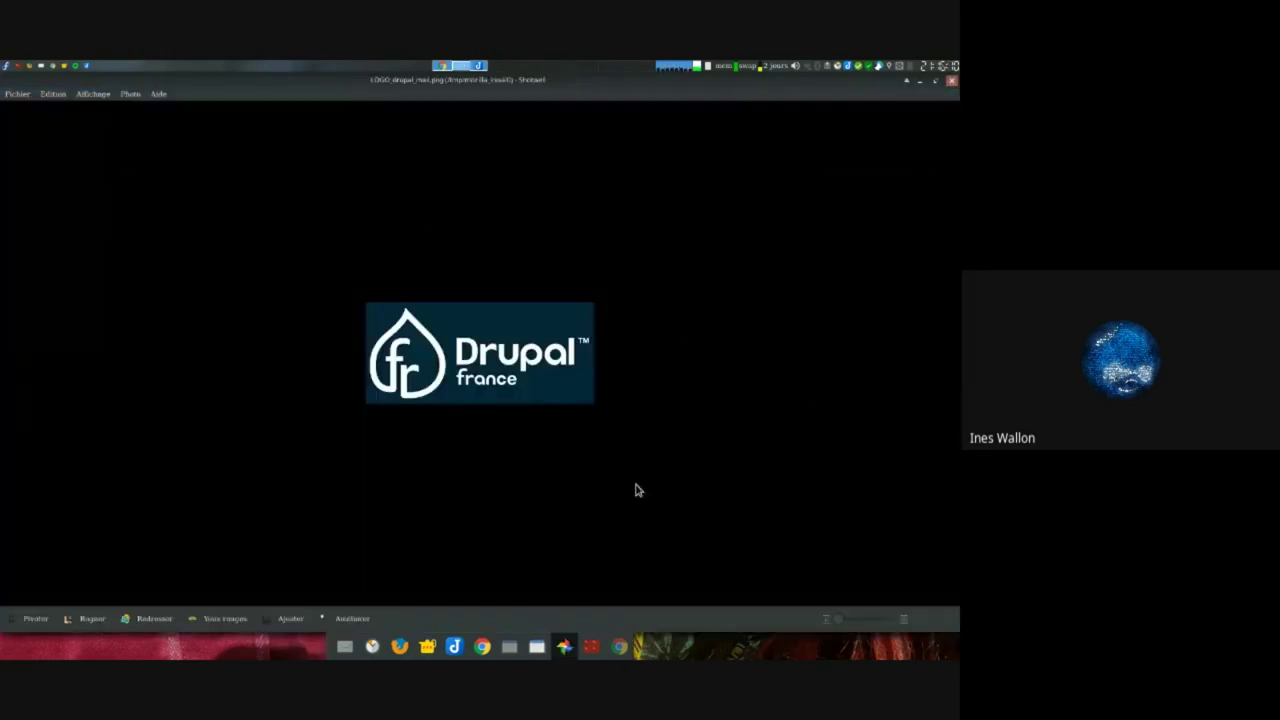
left_click(951, 81)
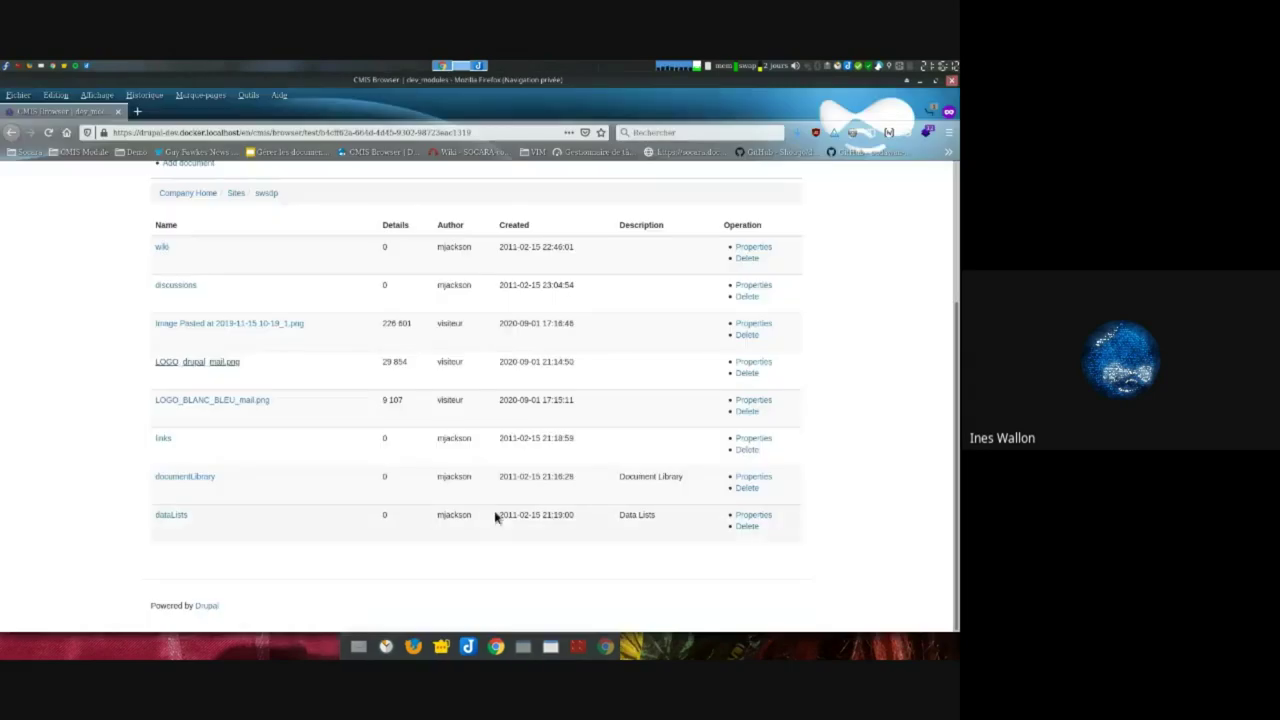
scroll(500, 512, "up", 4)
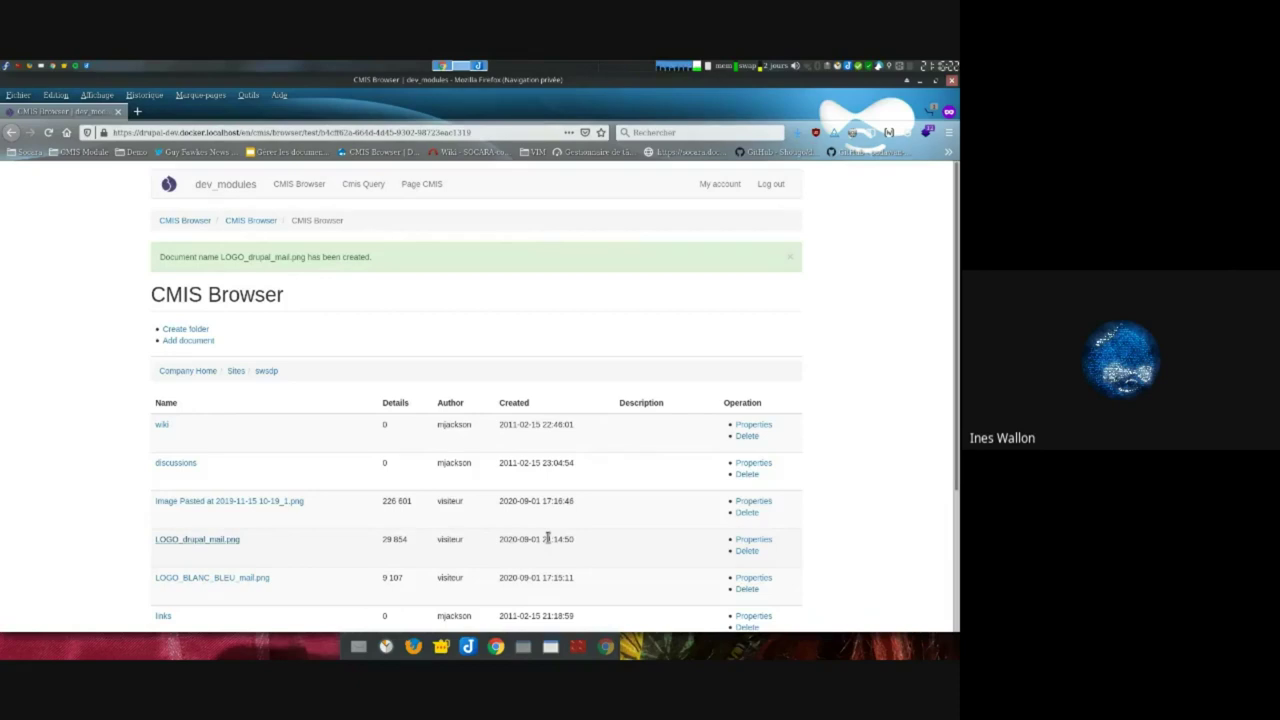
Load the CMIS query page at the site path cmis/query in the visiteur session
left_click(241, 132)
key("shift+End")
key("BackSpace")
type("cmis/q")
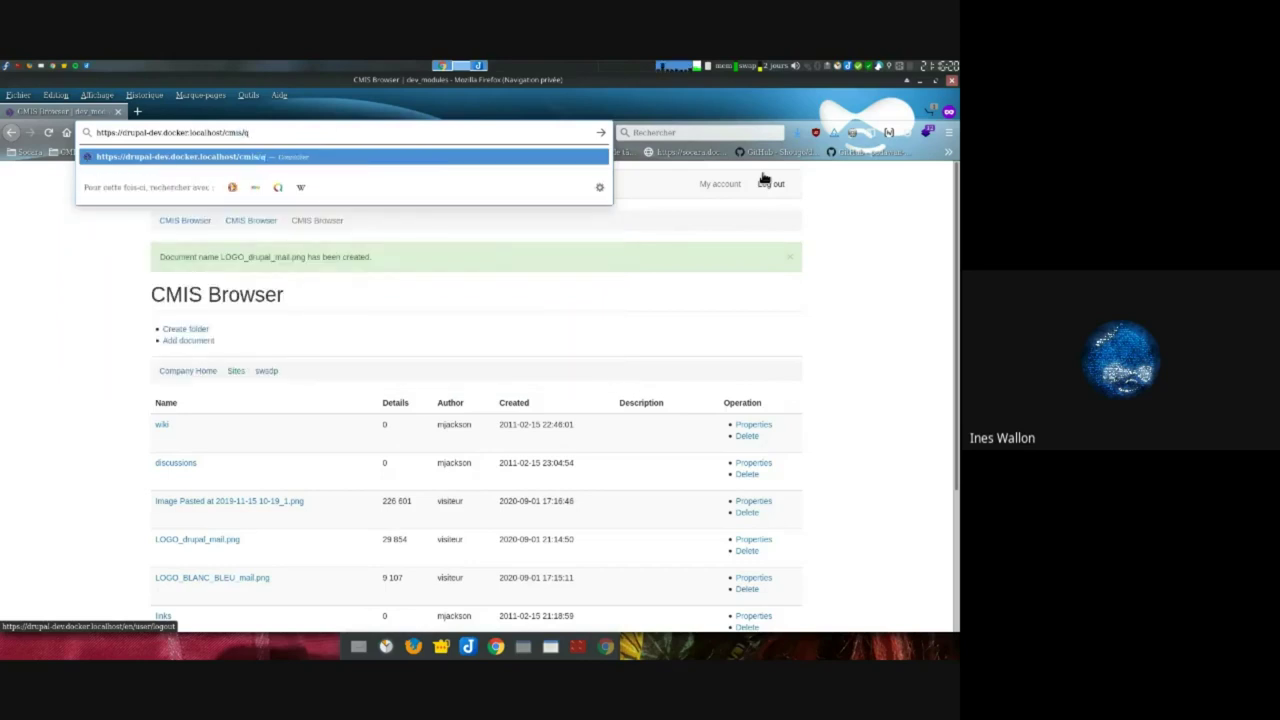
left_click(110, 542)
left_click_drag(149, 545, 177, 541)
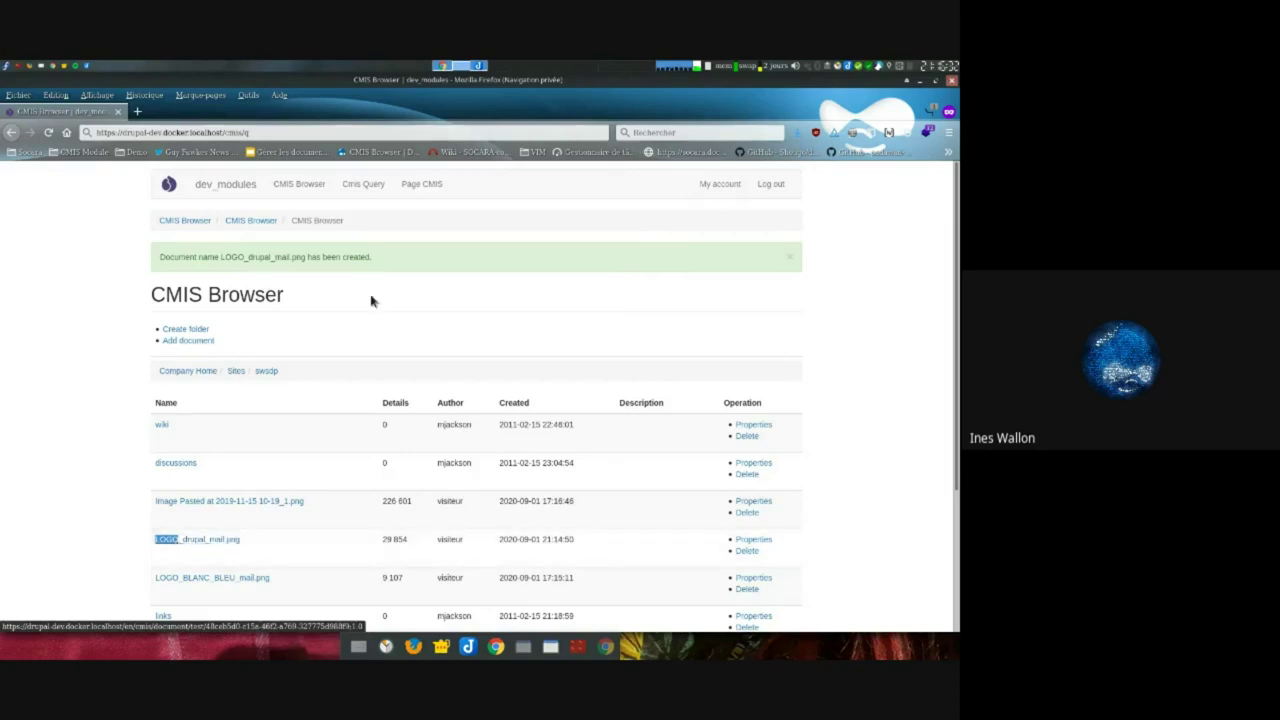
left_click(297, 133)
type("uery")
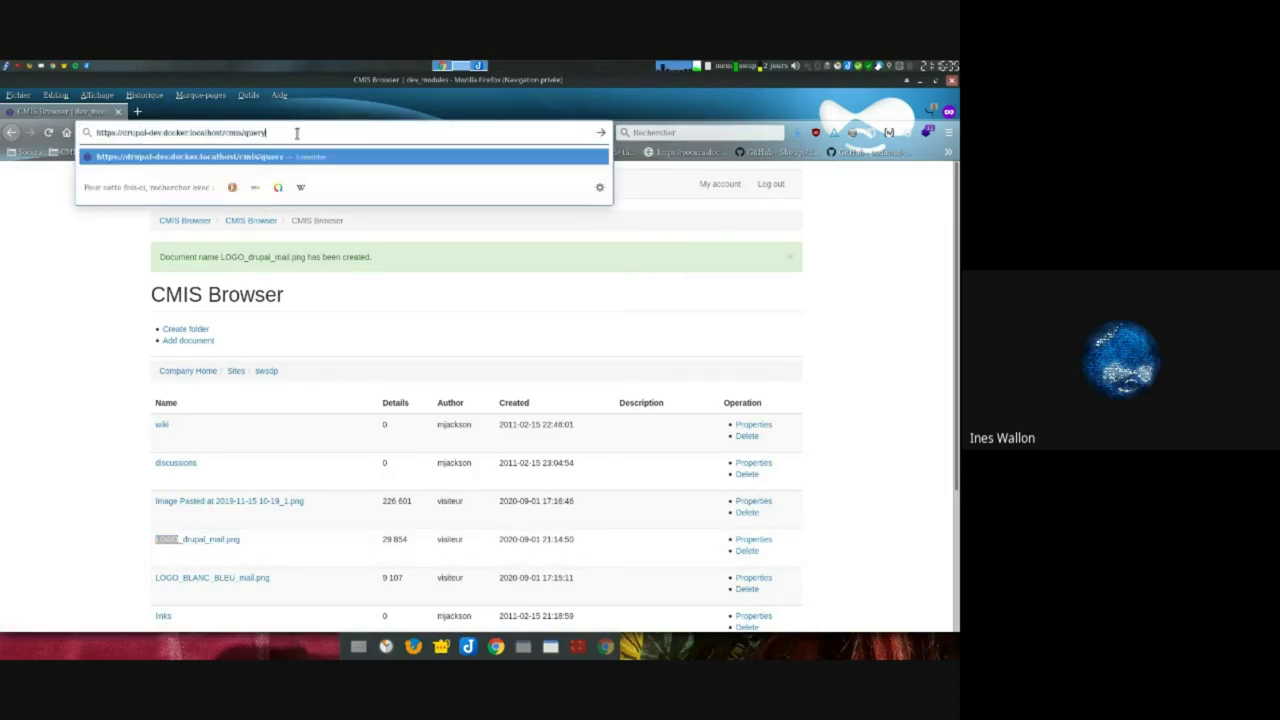
key("Return")
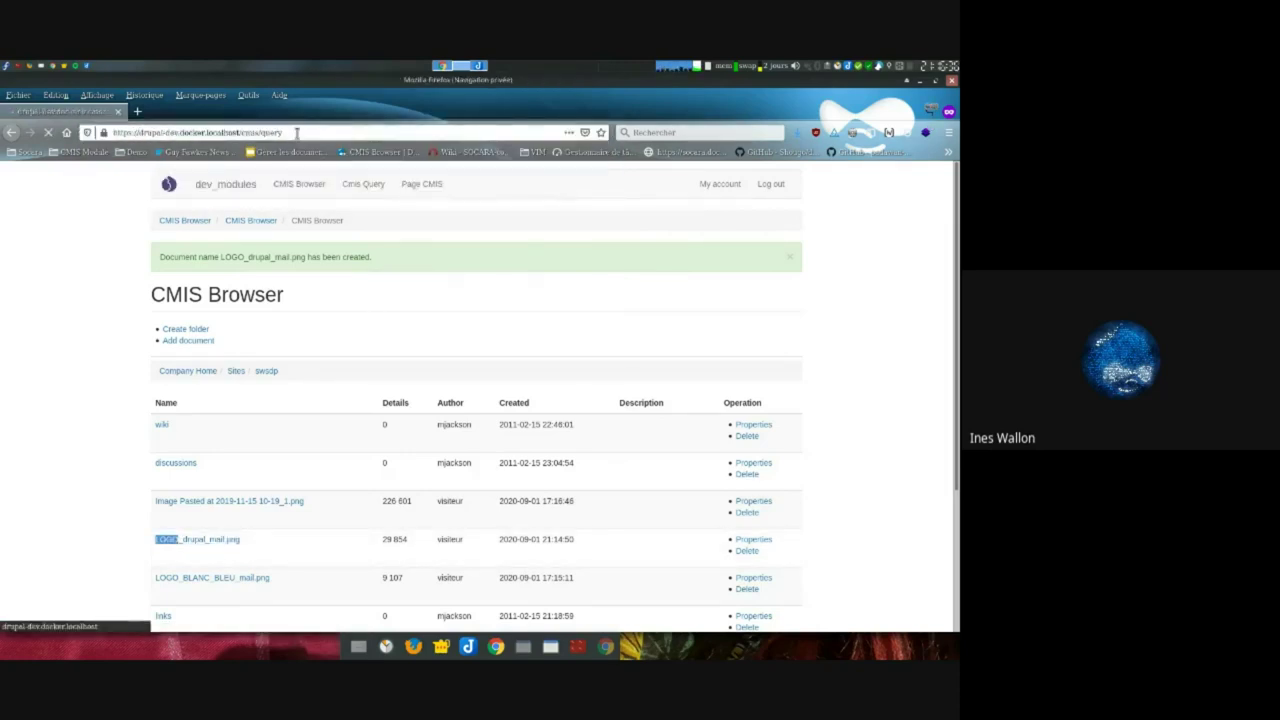
Enter the query string "select * from cmis:document where cmis:name" for the test configuration
left_click(250, 321)
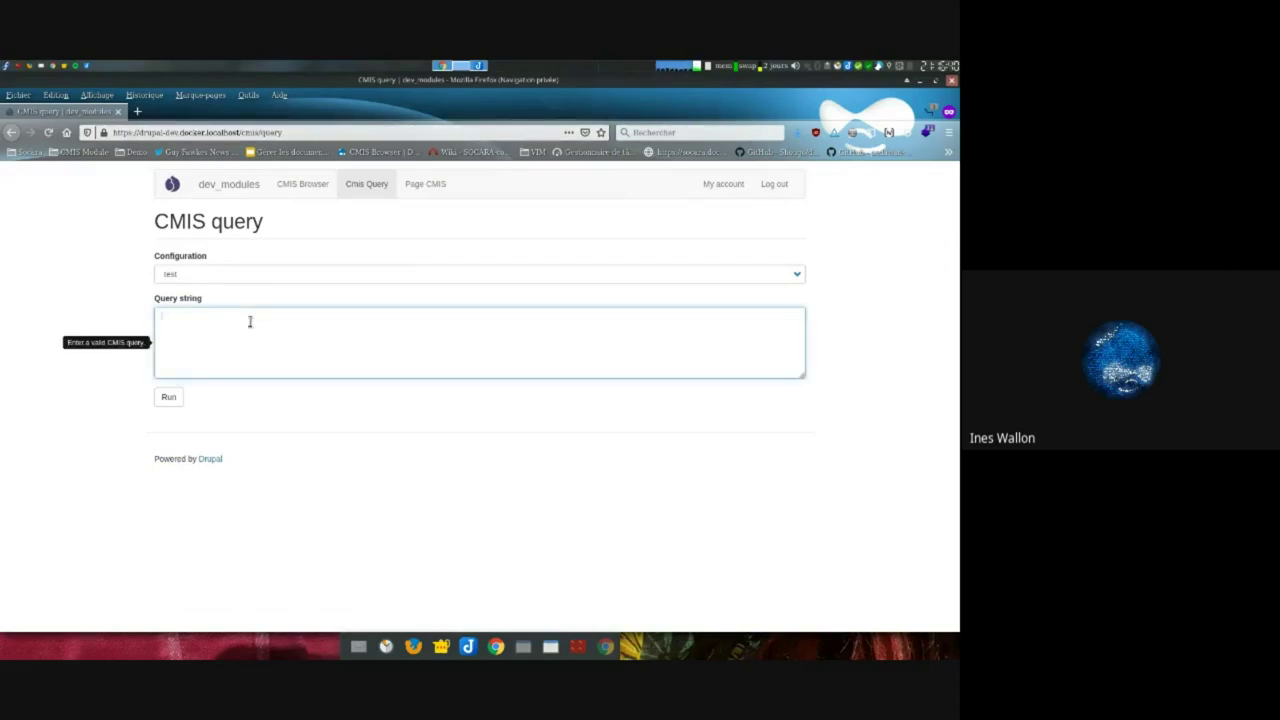
type("select")
key("ctrl+z")
type("select * from")
type("cmi")
key("BackSpace")
key("BackSpace")
type("mis:document where cmis:name")
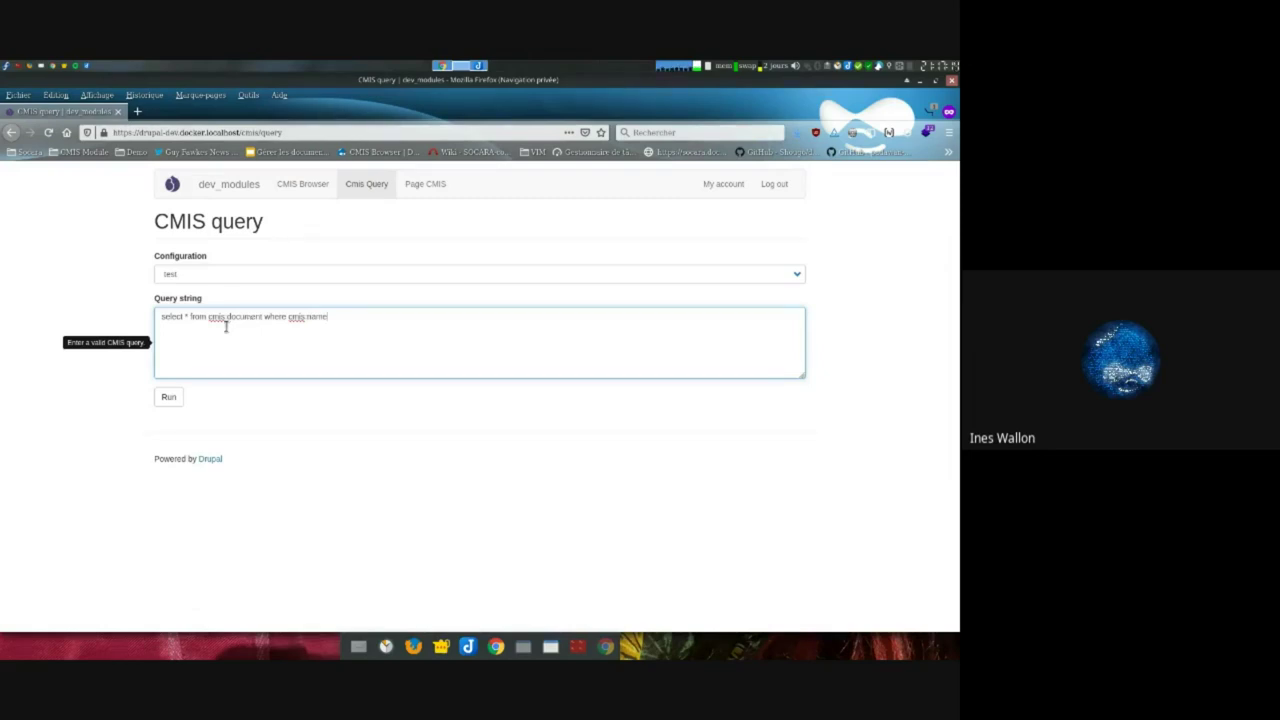
Rewrite the query keywords in uppercase as SELECT, FROM and WHERE
double_click(171, 316)
type("SELECT")
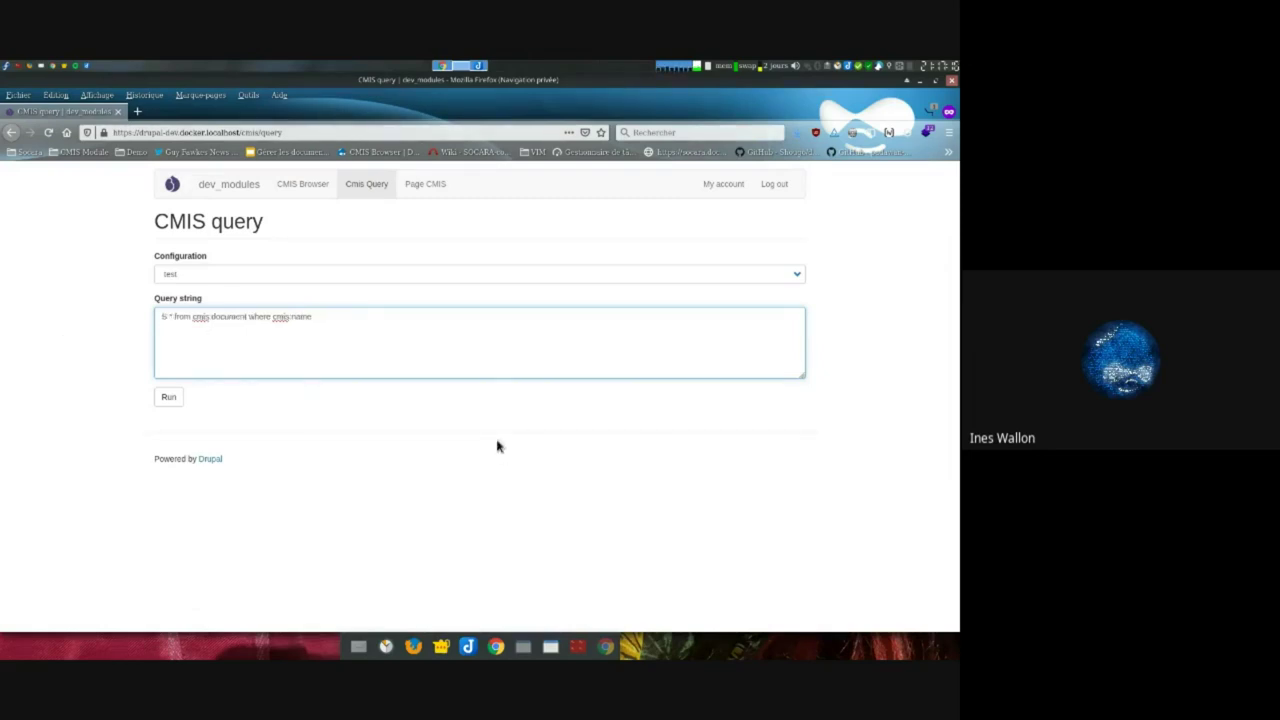
double_click(206, 316)
type("FROM")
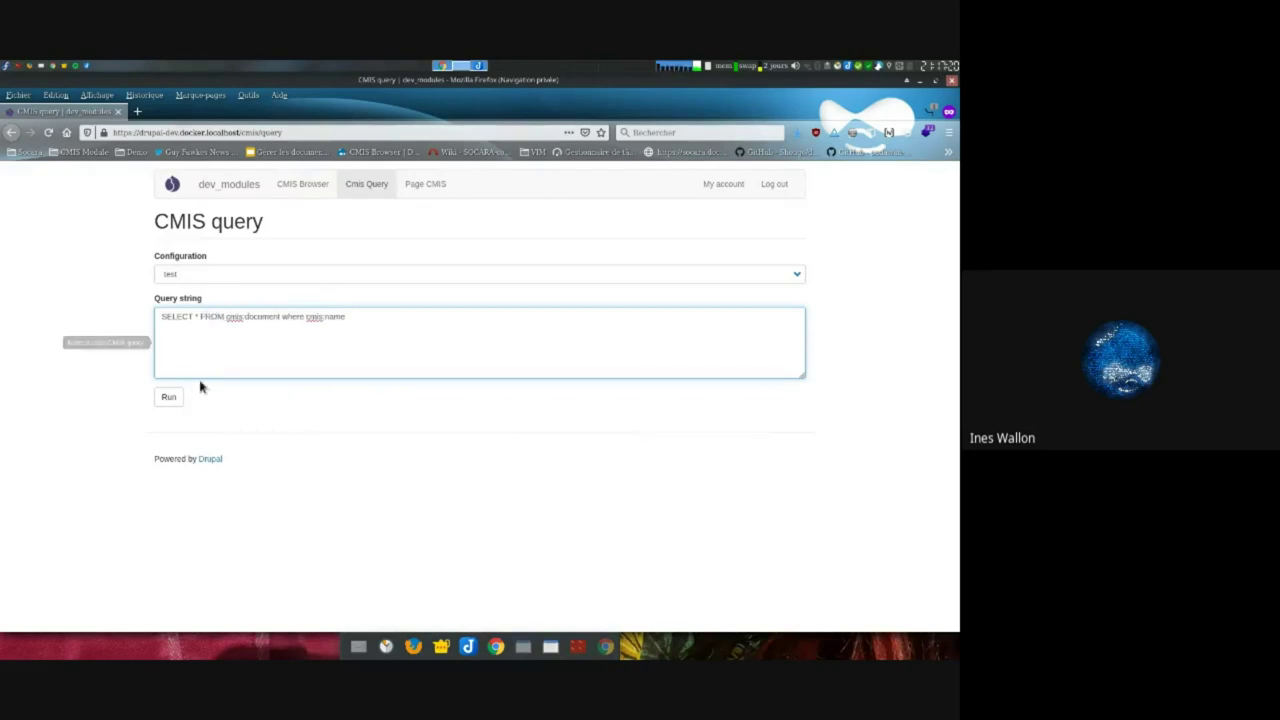
double_click(292, 316)
type("WHERE")
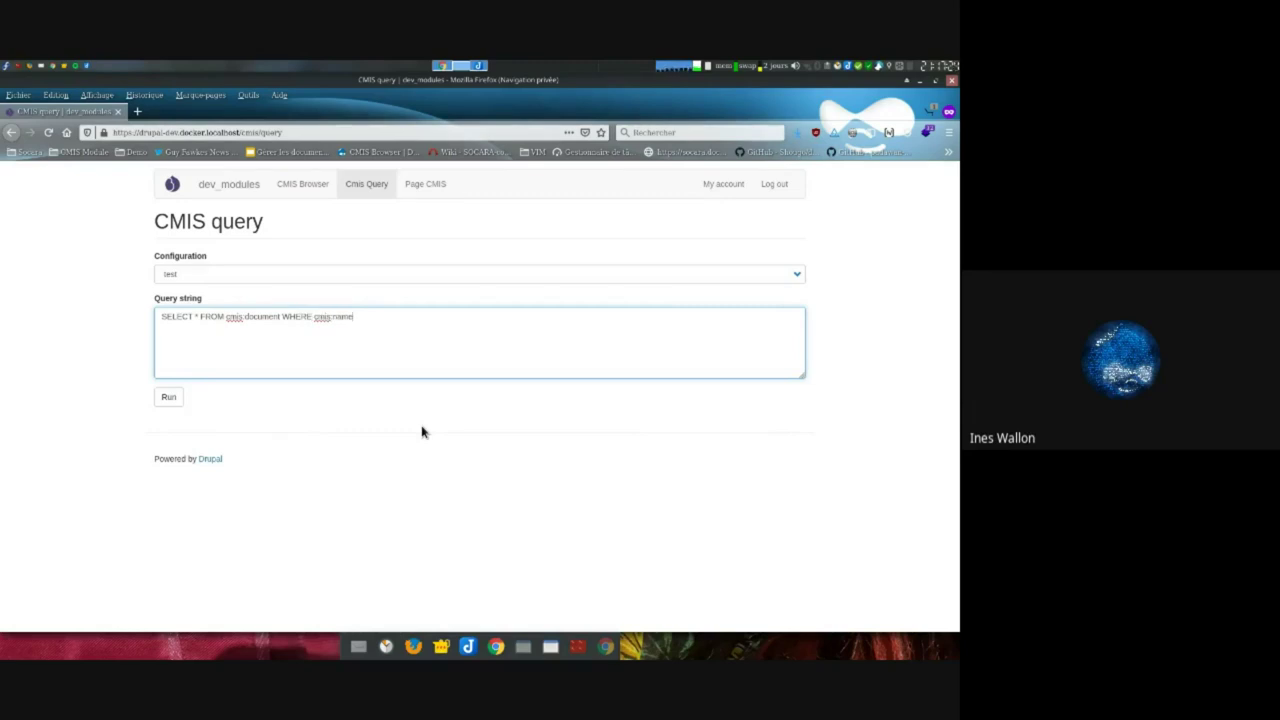
Complete the name condition with LIKE '%LOGO%' and run the CMIS query
type(" cmis:name LIKE")
type("%LOGO%")
left_click(170, 398)
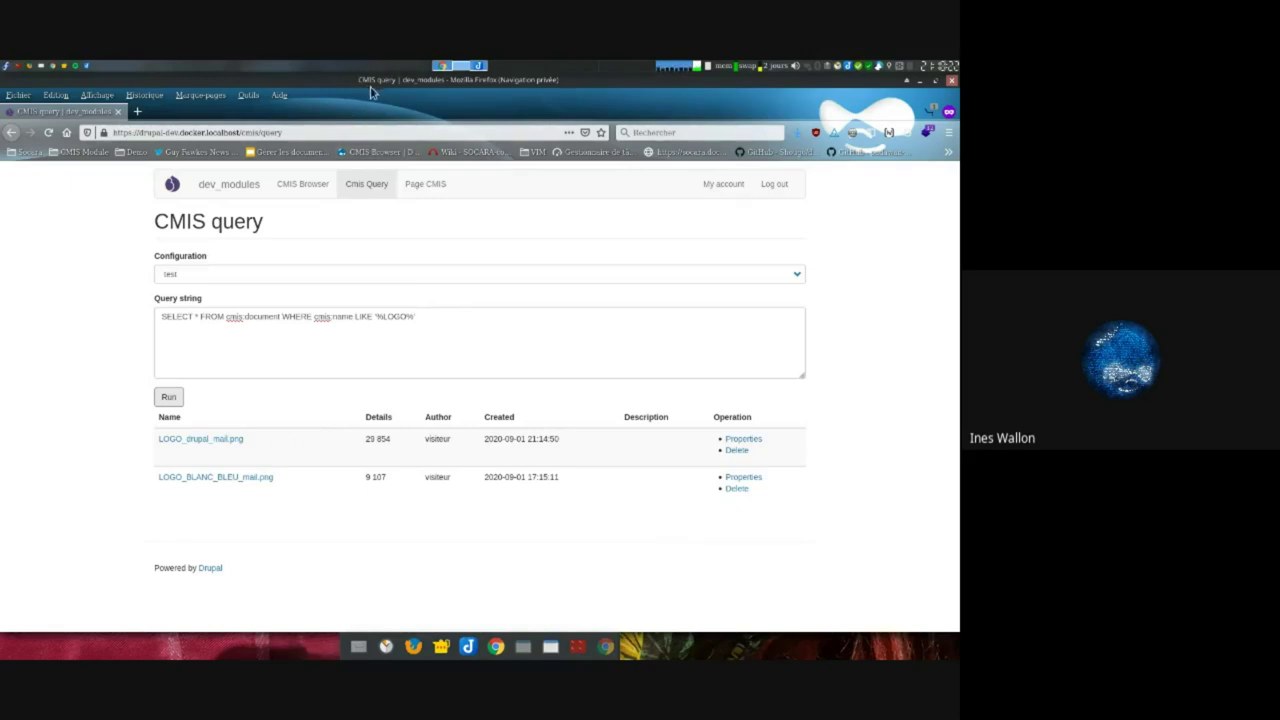
Switch to the admin session's CMIS Browser page and open the field management page of the Basic page content type
left_click_drag(370, 92, 396, 100)
key("alt+Tab")
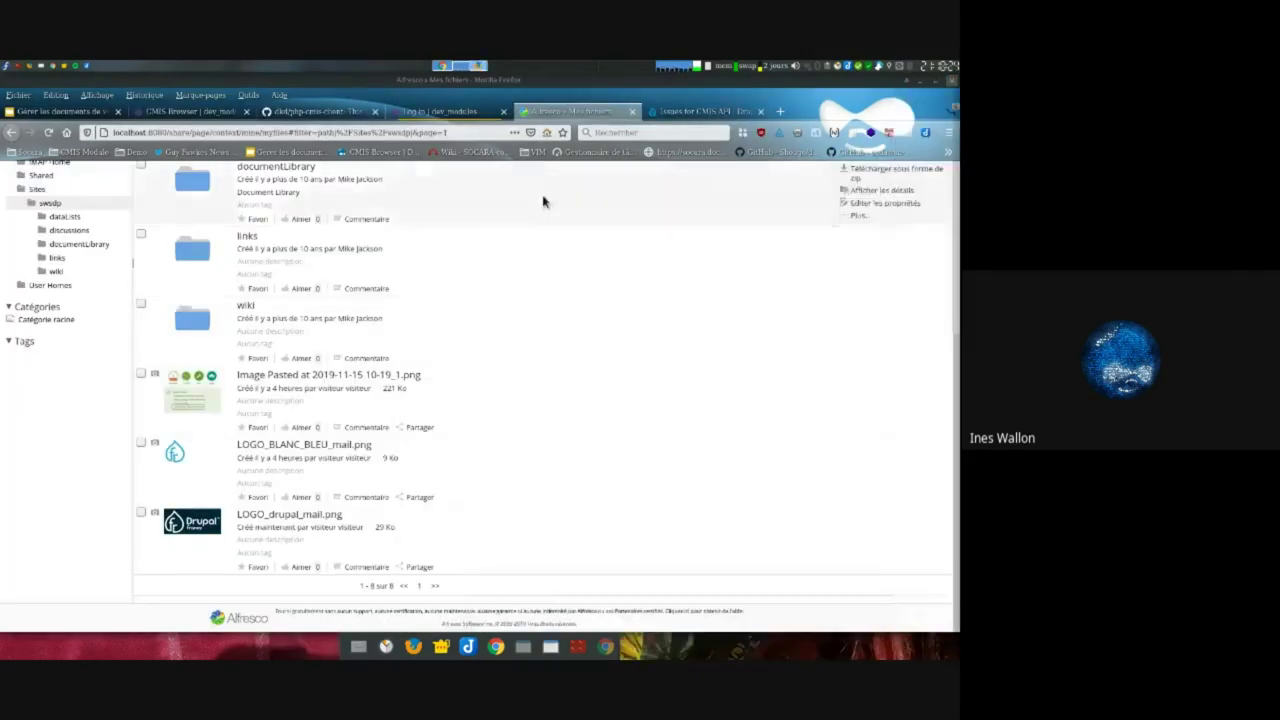
left_click(176, 110)
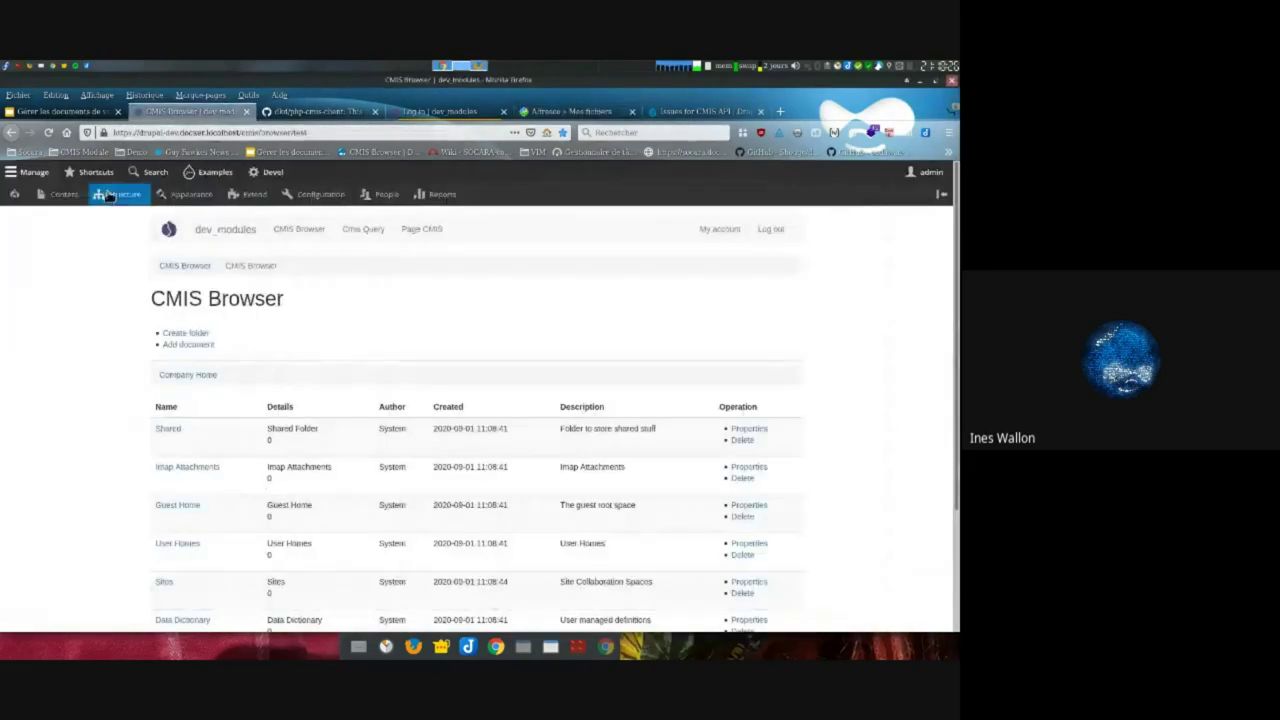
mouse_move(118, 194)
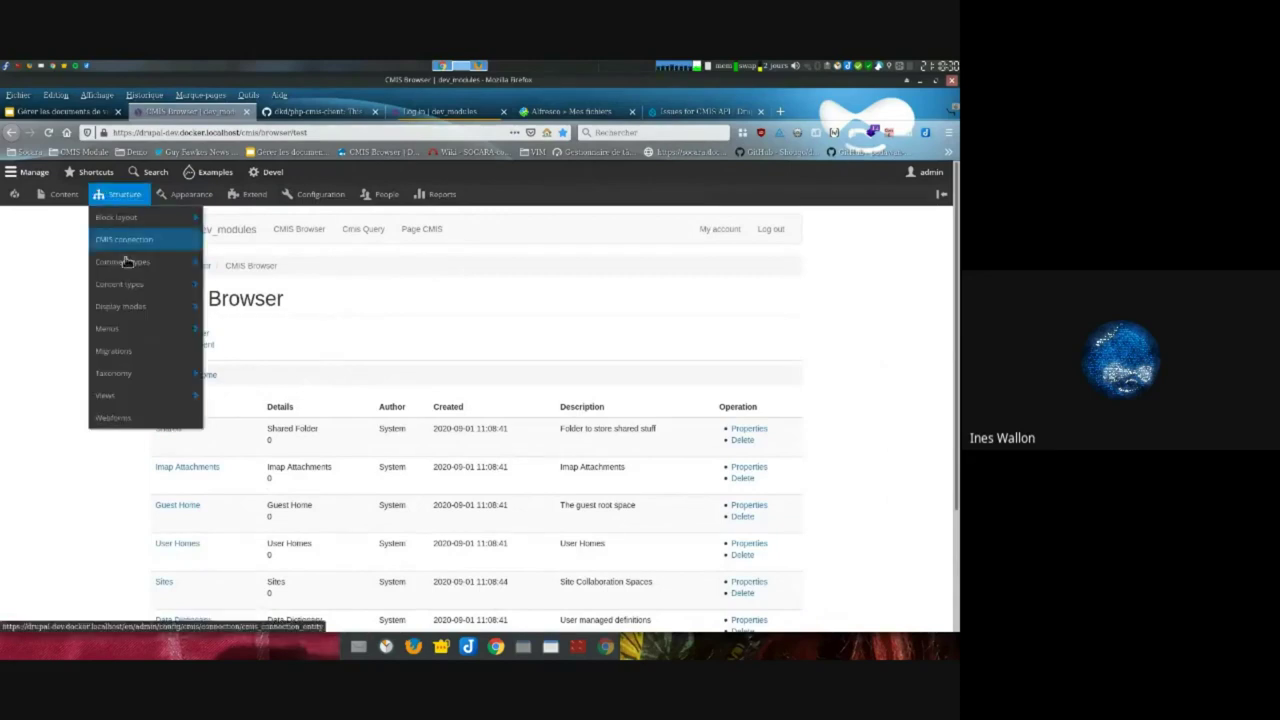
mouse_move(137, 285)
mouse_move(258, 335)
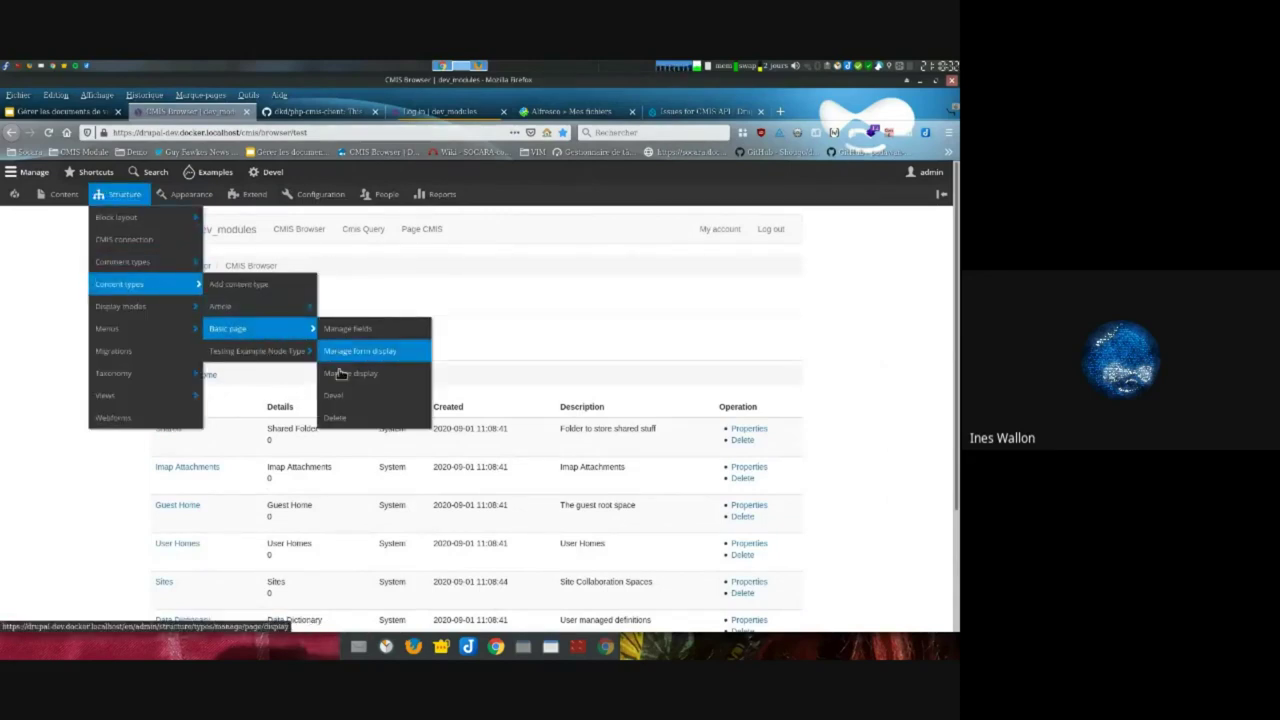
left_click(386, 330)
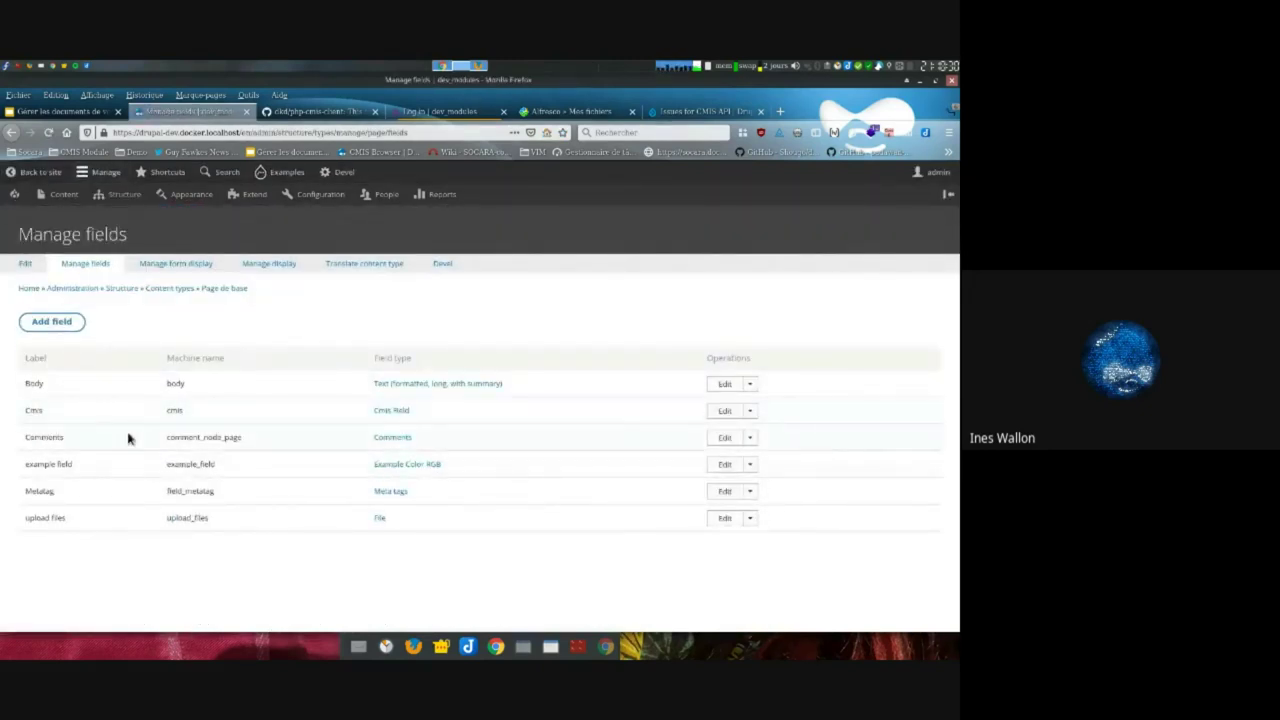
Inspect the Cmis field's widget settings and CMIS configuration choices in the Basic page form display, cancelling without changes
left_click(156, 266)
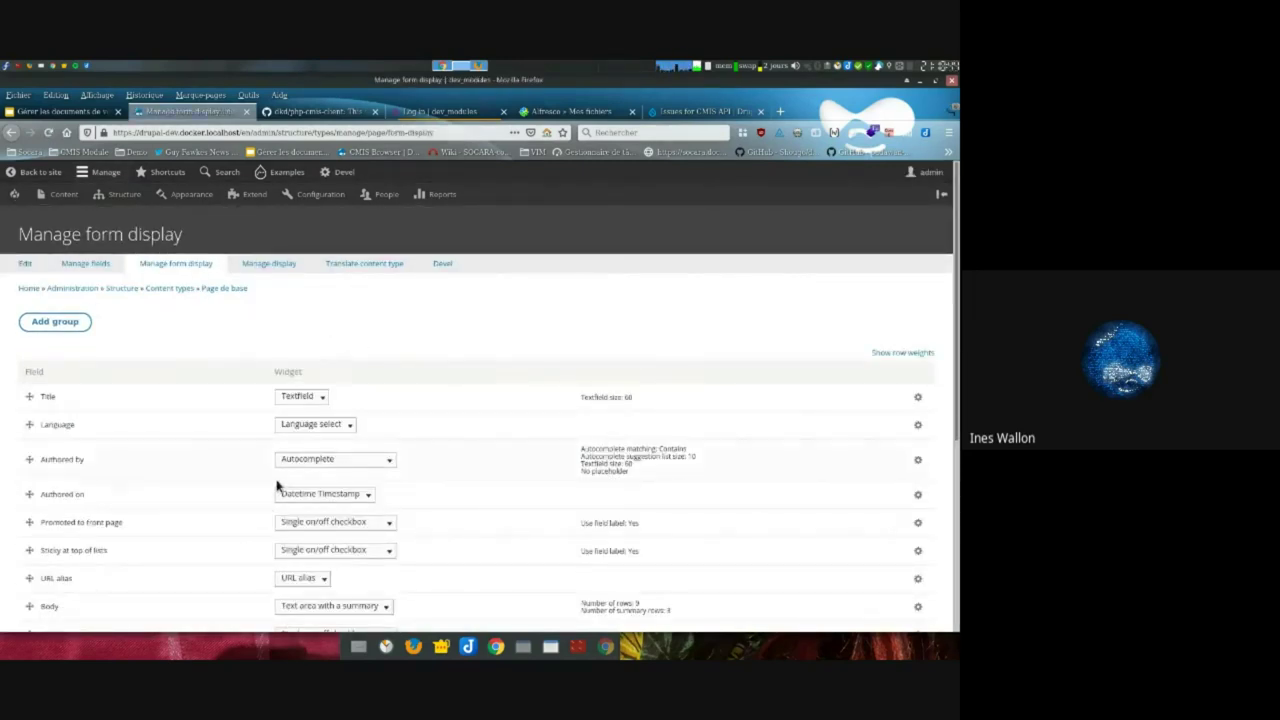
scroll(280, 490, "down", 3)
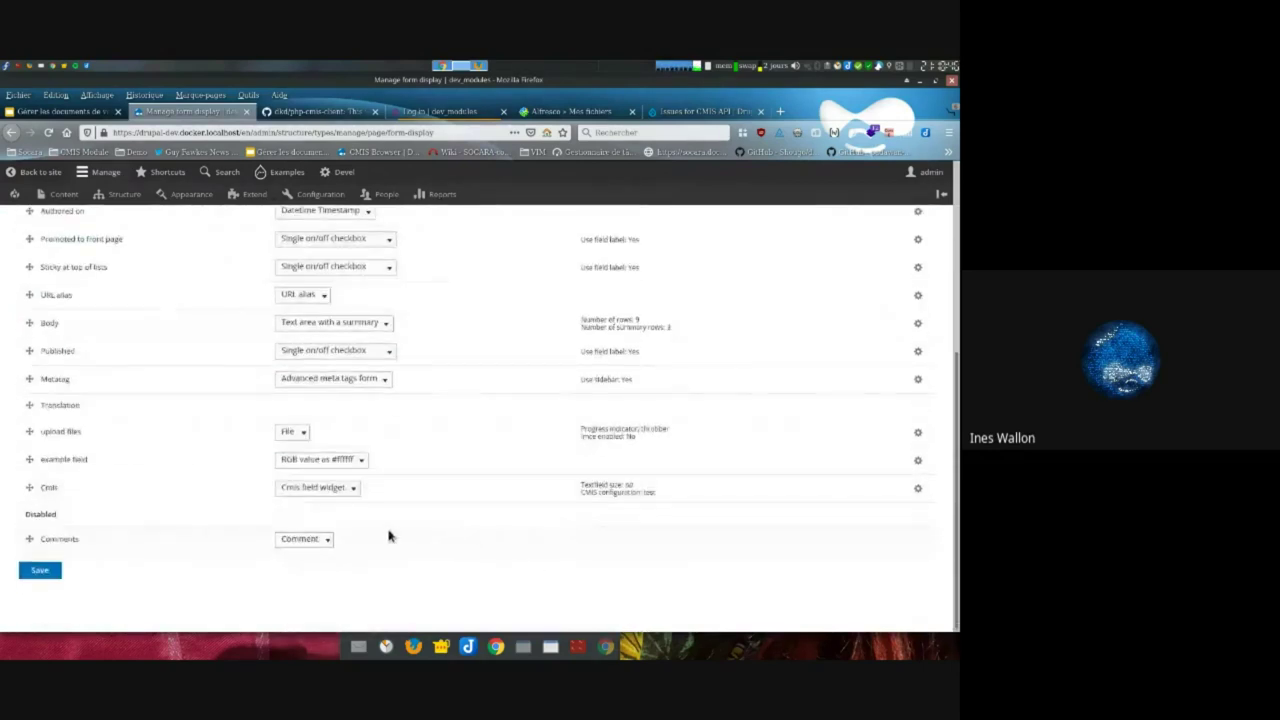
left_click(916, 491)
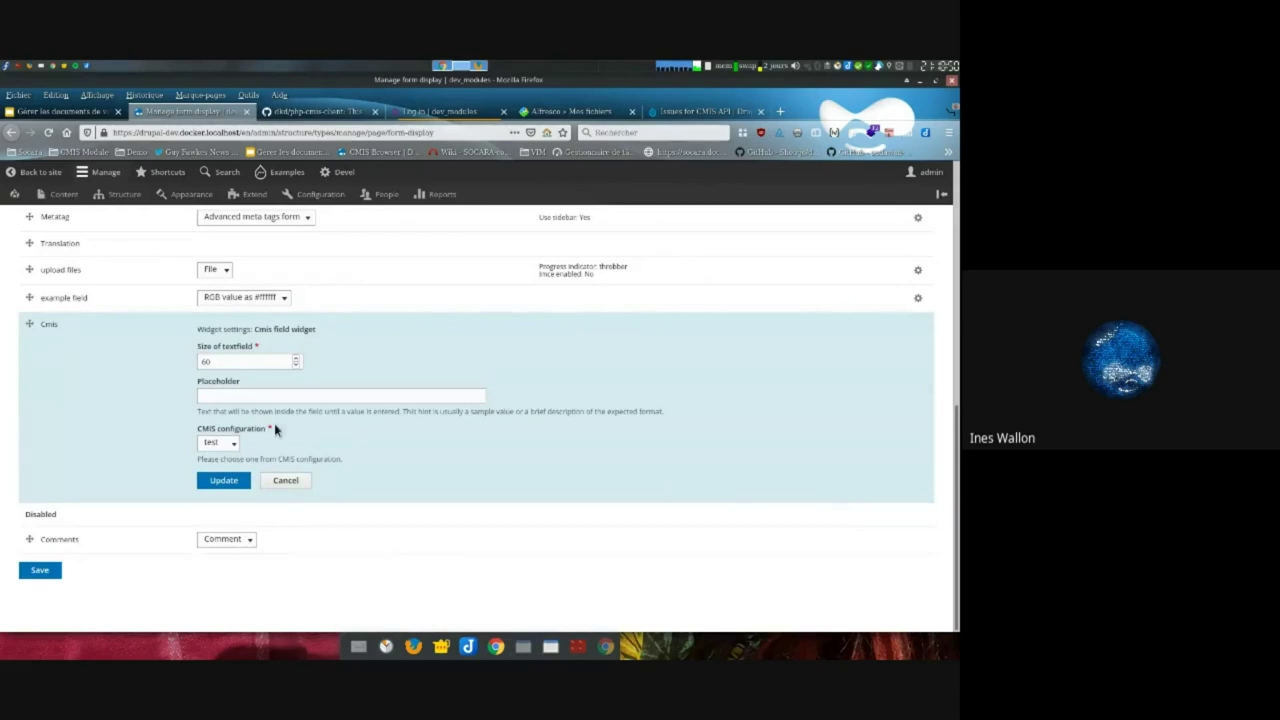
left_click(230, 447)
left_click(215, 450)
left_click(288, 484)
scroll(299, 500, "up", 10)
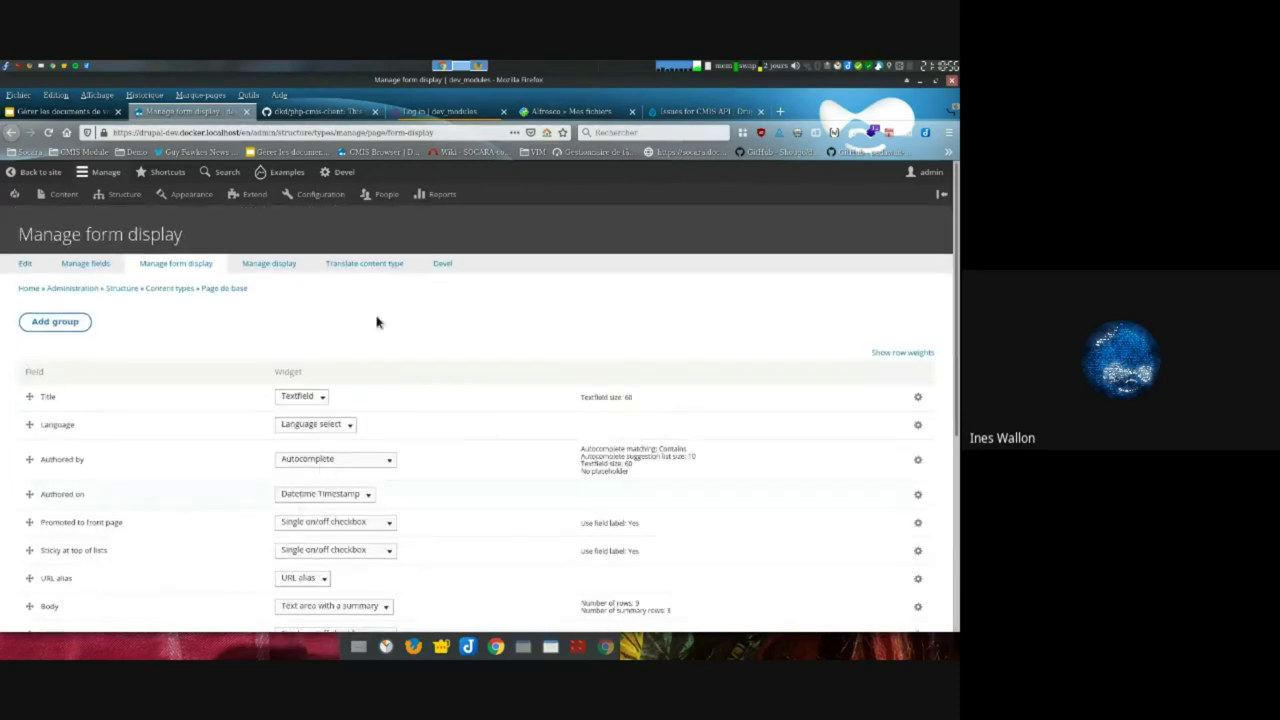
Inspect the Cmis field's format choices and Cmis Field Browser breadcrumb setting in the Basic page display, cancelling without changes
left_click(262, 268)
scroll(275, 410, "down", 3)
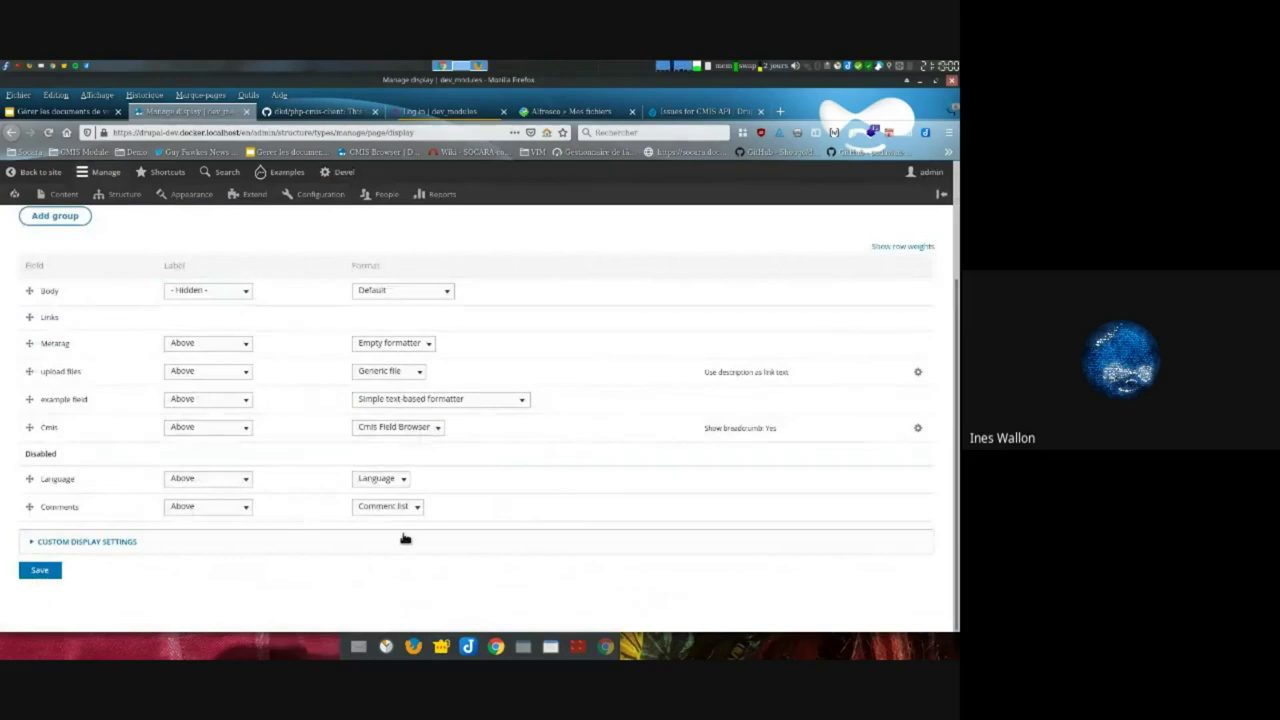
left_click(400, 428)
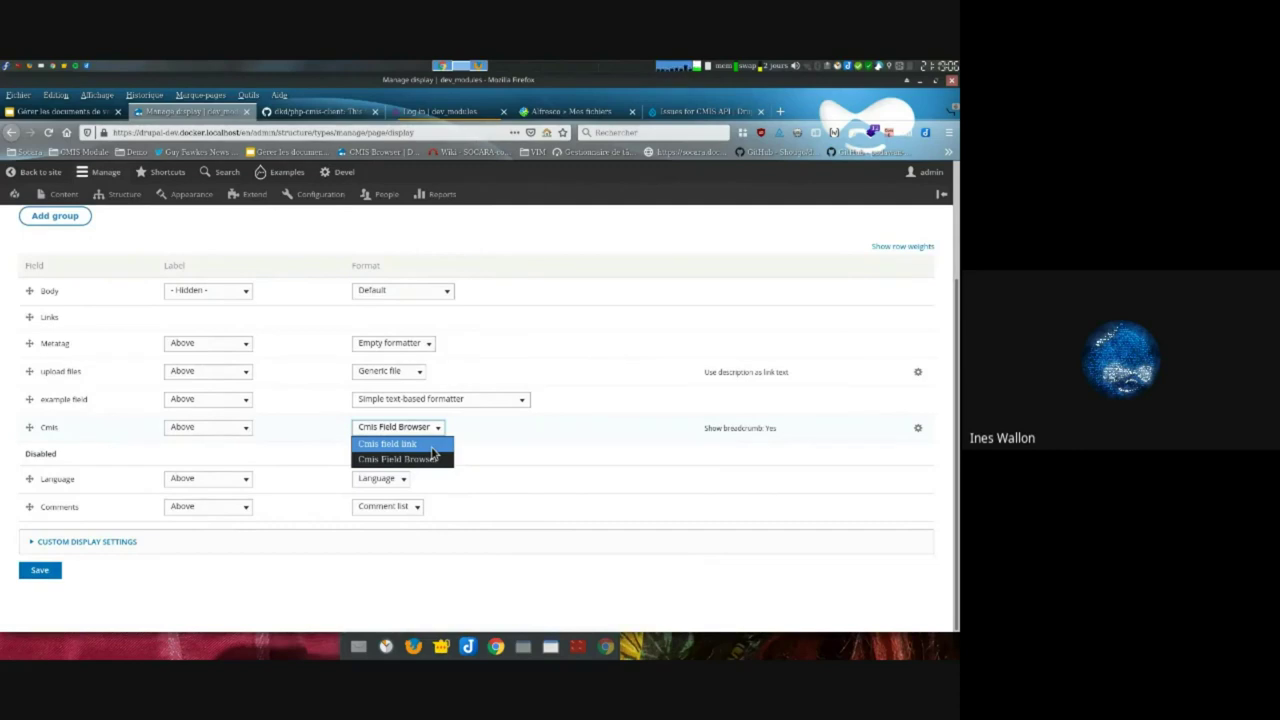
left_click(430, 461)
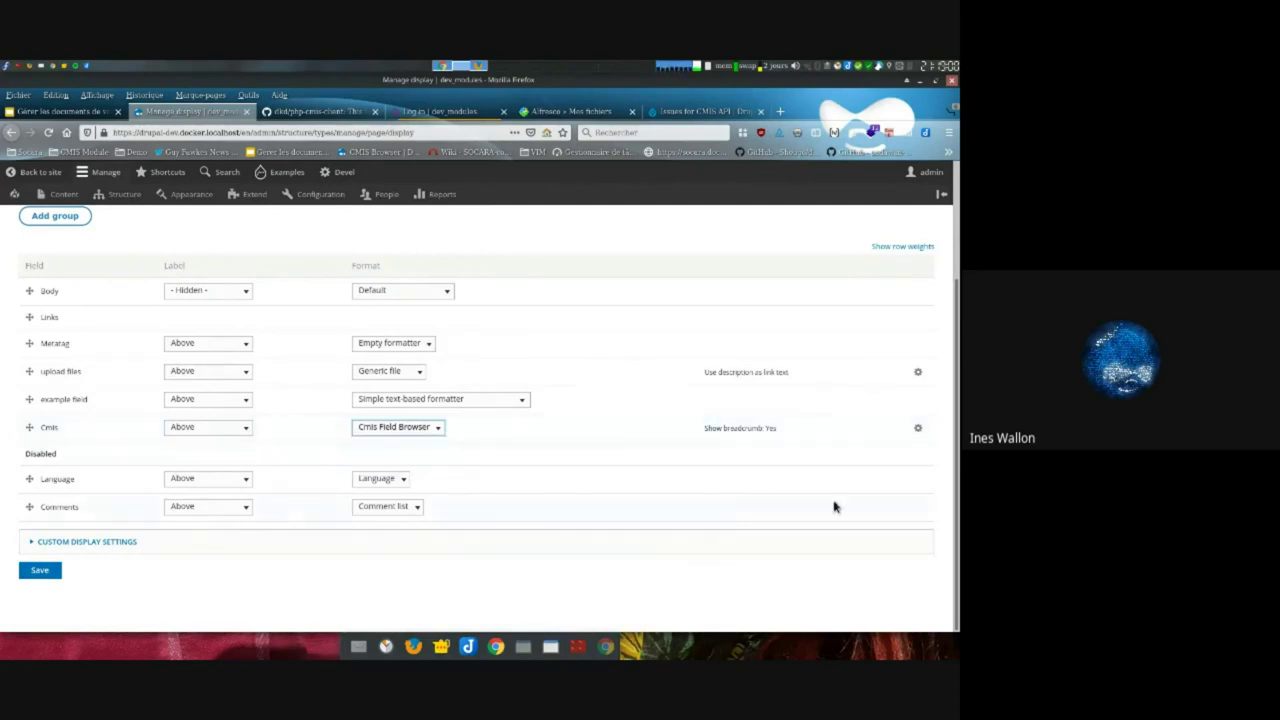
left_click(918, 428)
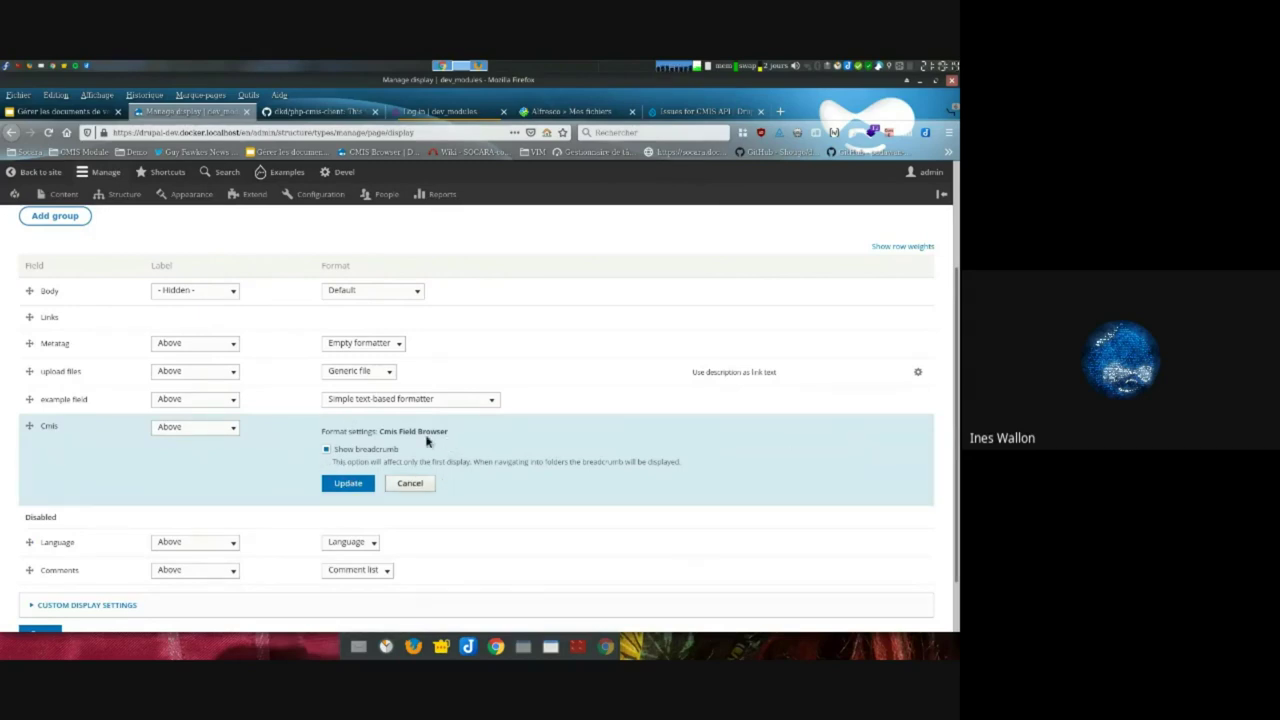
left_click(337, 449)
left_click(402, 485)
Start a new Basic page titled "Titre du contenu" with the body text "Body !!!"
mouse_move(48, 202)
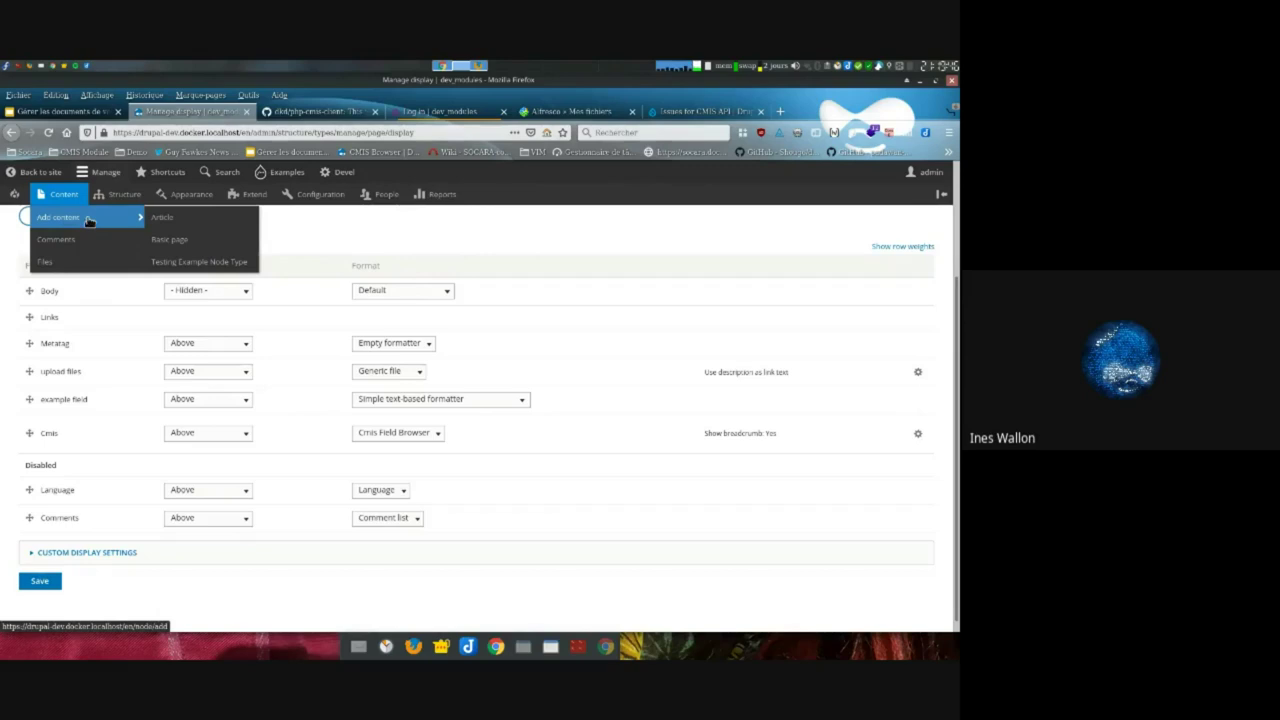
left_click(170, 243)
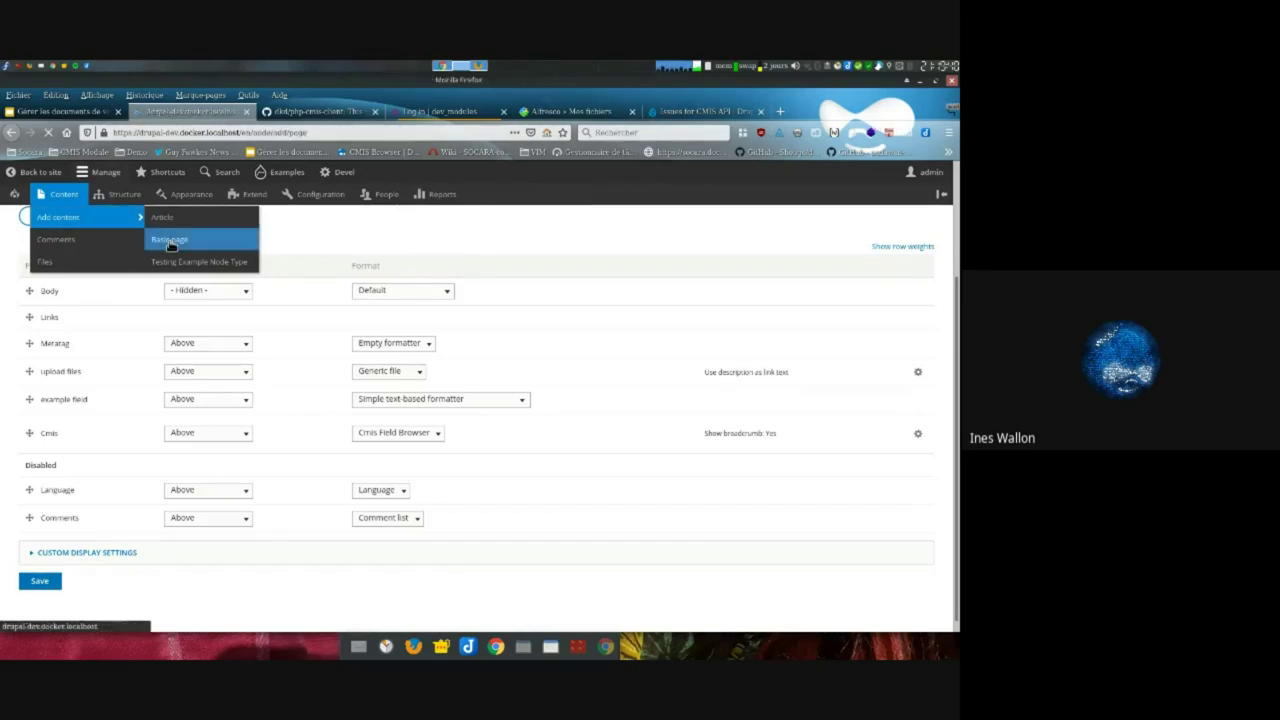
left_click(153, 302)
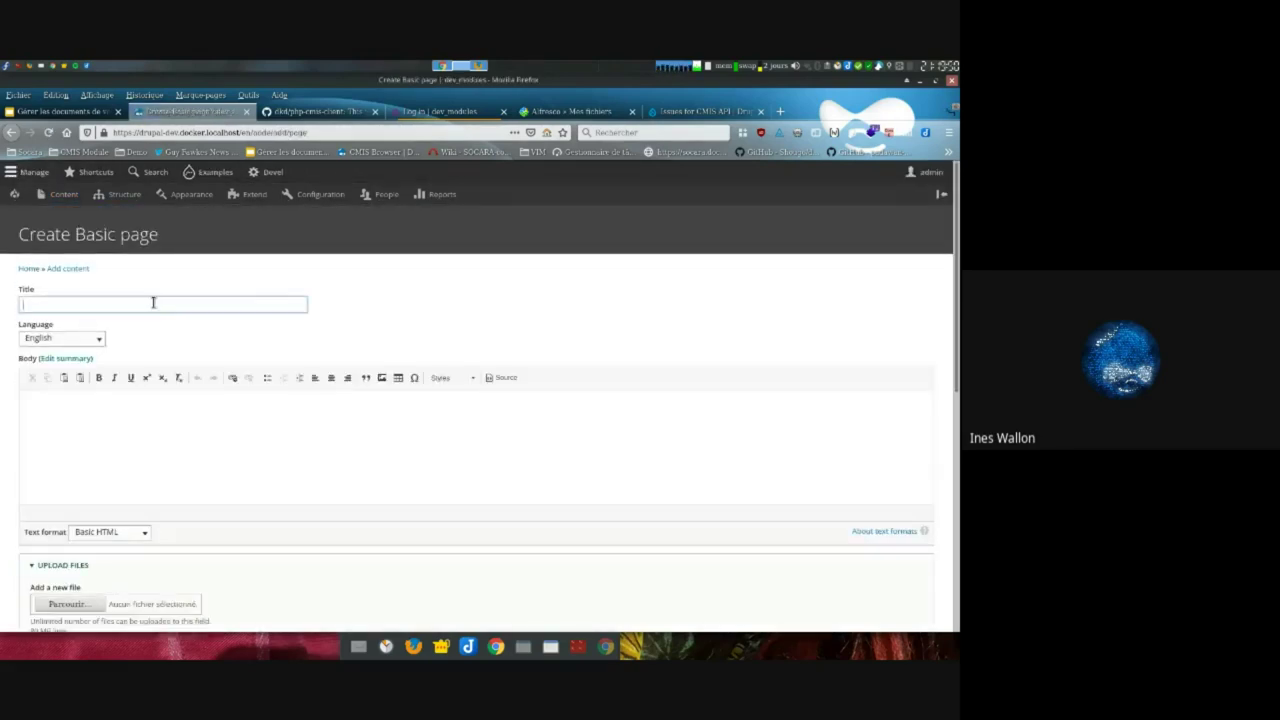
type("Te")
type("tre du contenu")
key("Tab")
left_click(137, 433)
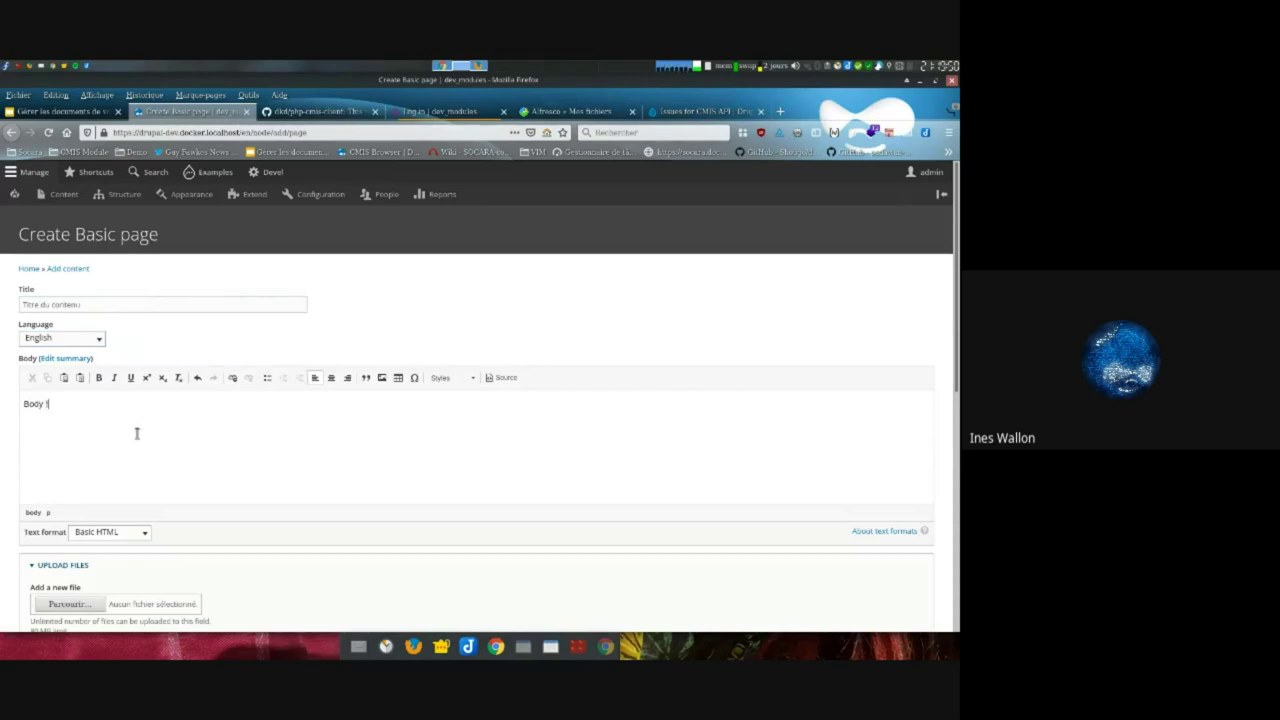
Browse the CMIS repository from the Cmis field and choose the swsdp folder inside Sites
scroll(137, 433, "down", 5)
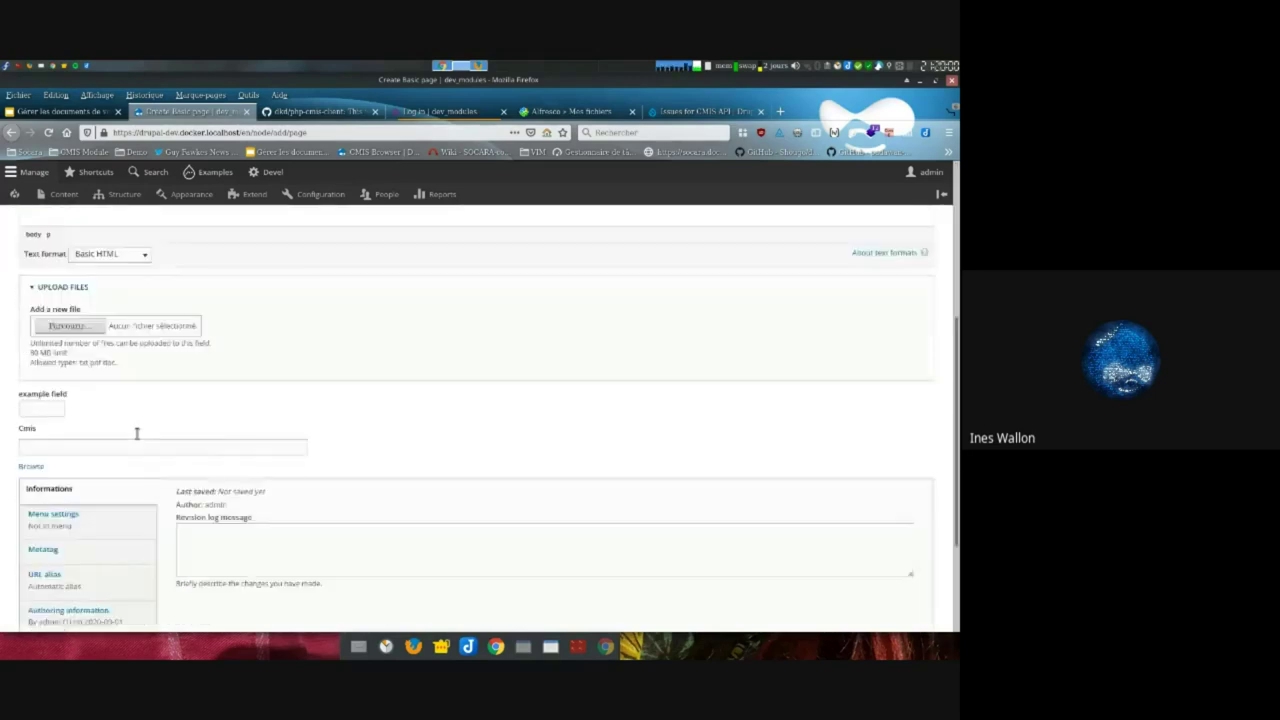
scroll(183, 263, "up", 2)
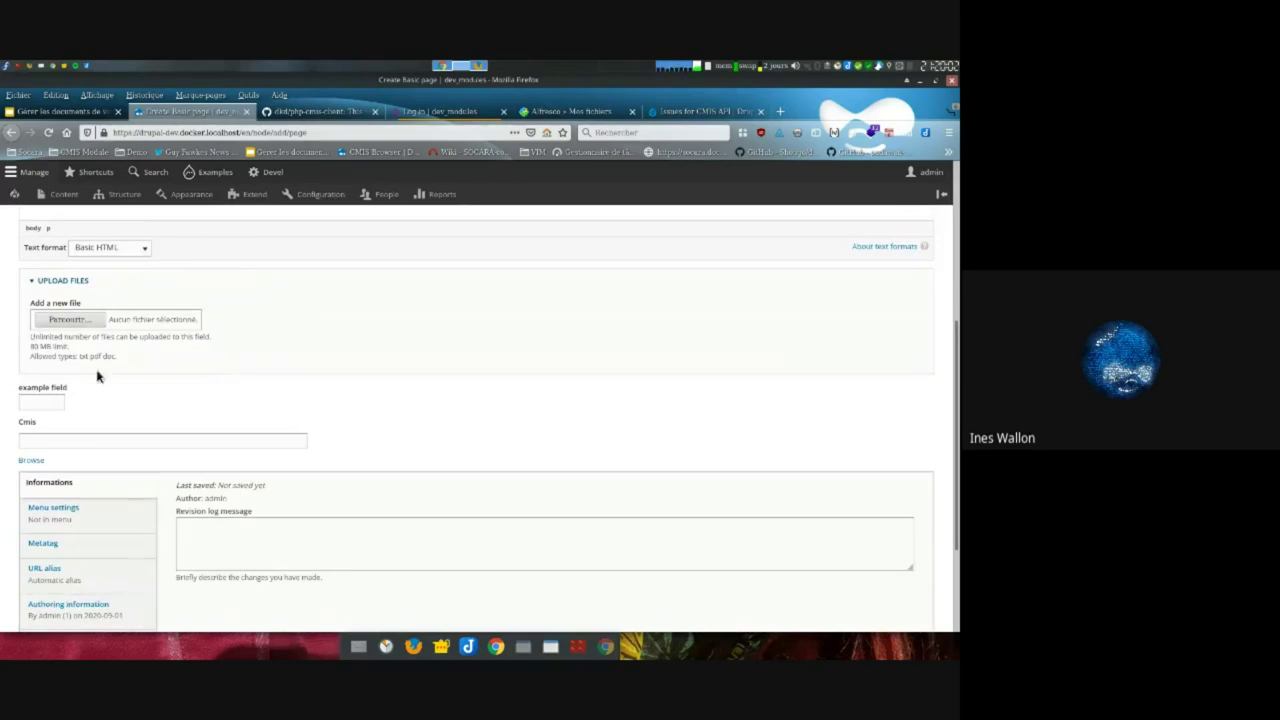
left_click(37, 461)
scroll(485, 440, "down", 5)
scroll(485, 440, "up", 3)
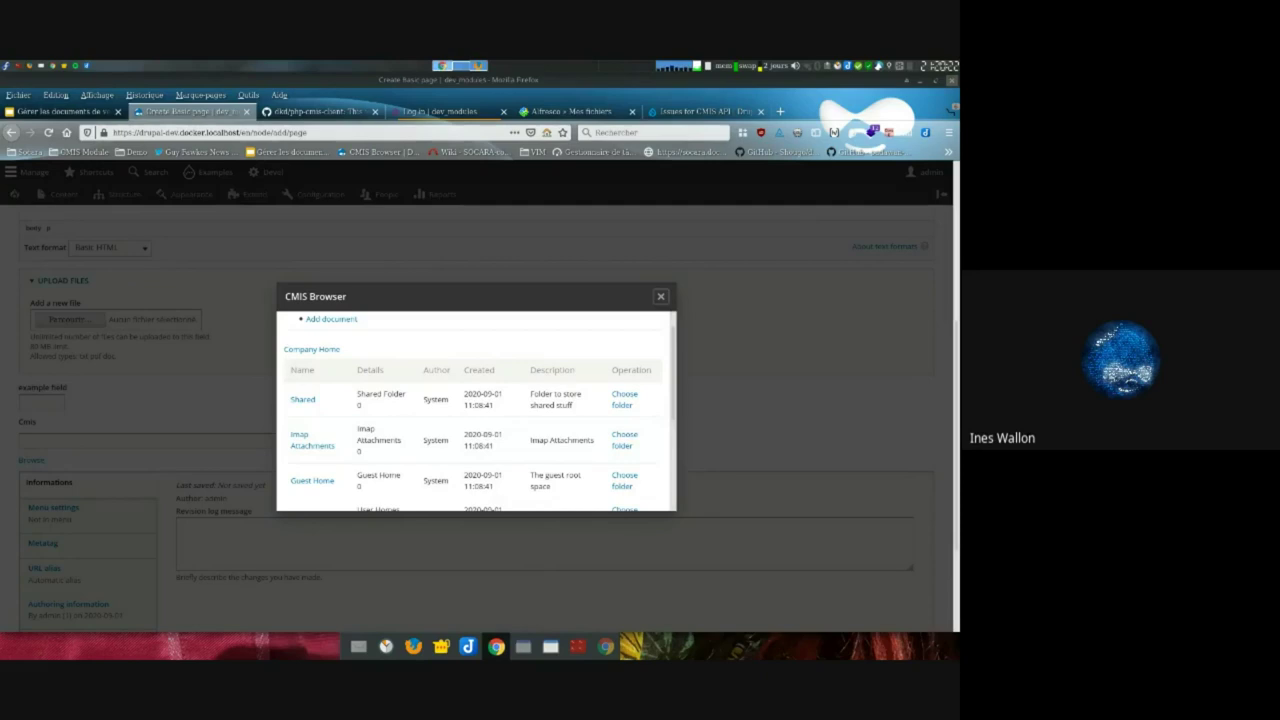
scroll(465, 394, "down", 3)
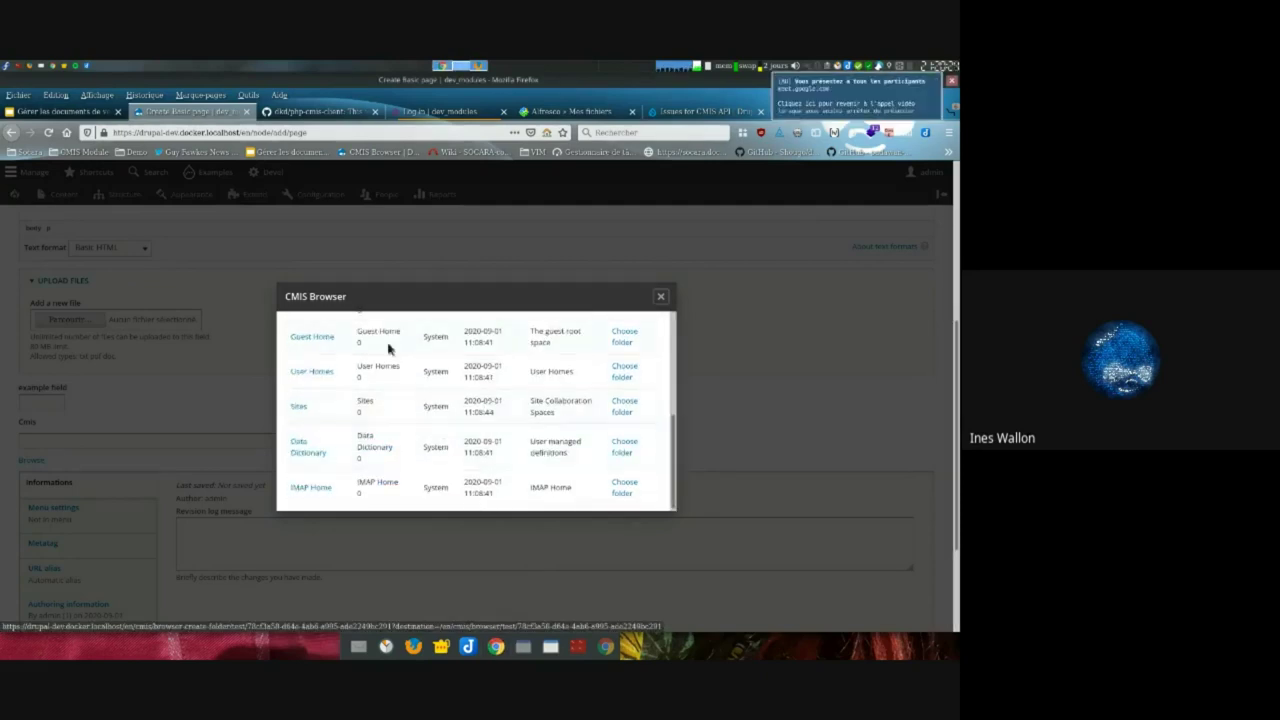
scroll(327, 432, "down", 3)
left_click(292, 409)
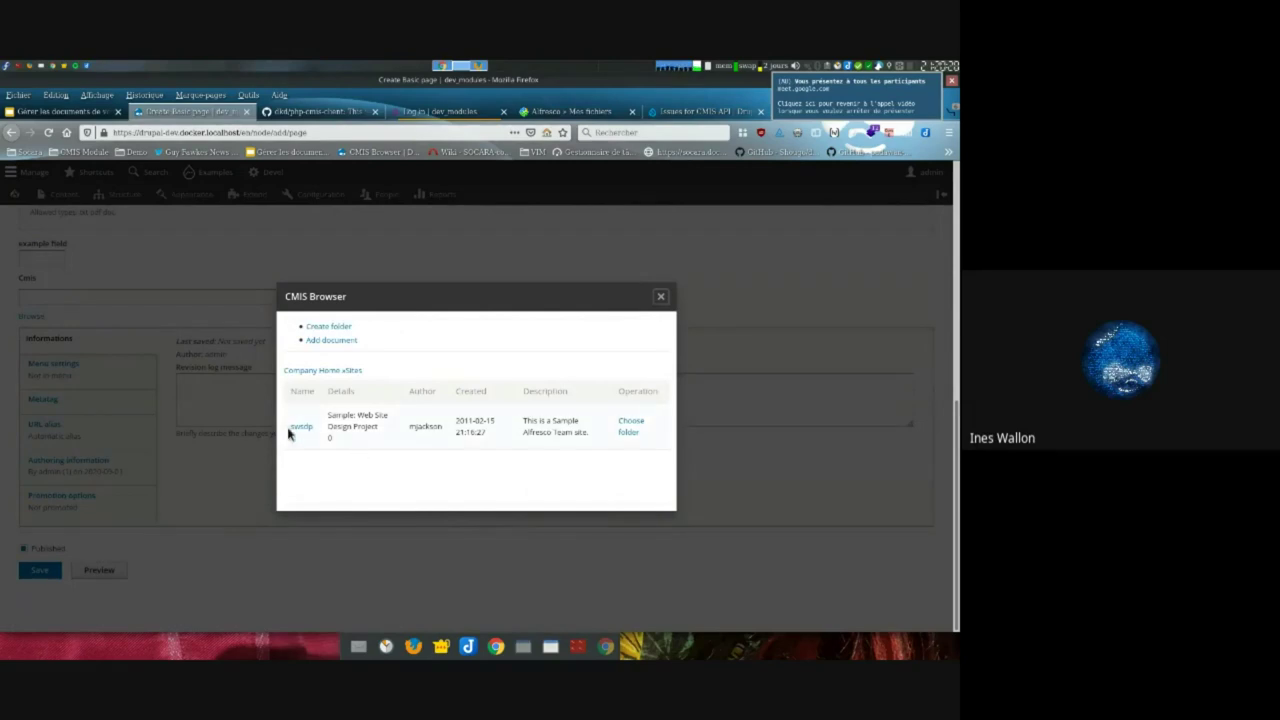
left_click(627, 443)
scroll(286, 480, "up", 5)
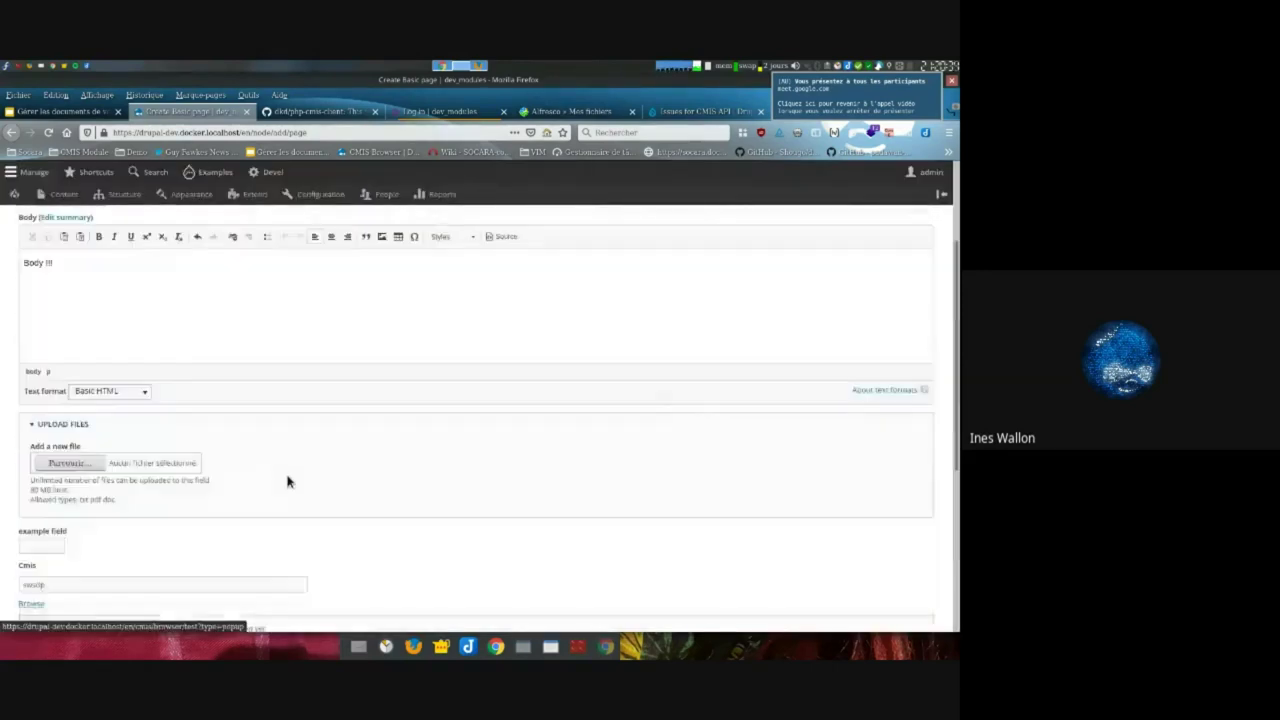
Save the new Basic page and review its body and the swsdp folder listing on the published page
scroll(300, 475, "down", 5)
left_click(40, 570)
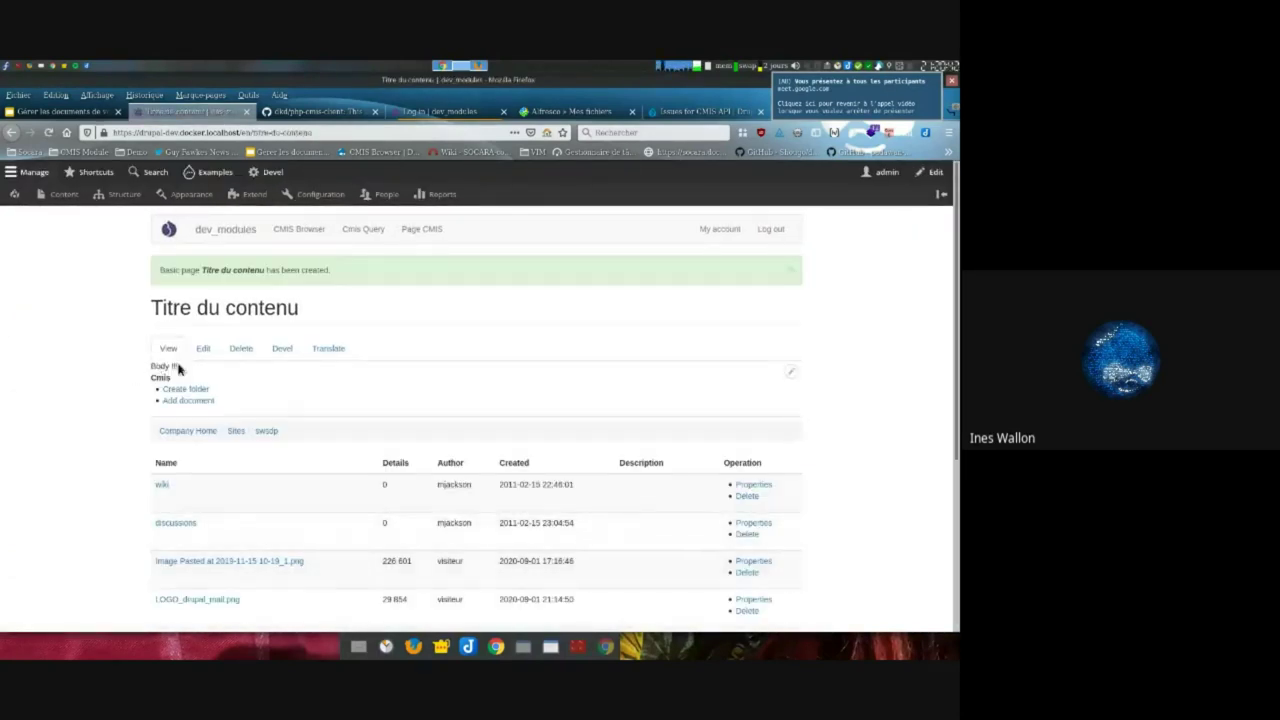
left_click_drag(157, 366, 106, 366)
left_click(397, 394)
scroll(729, 459, "down", 5)
scroll(566, 277, "up", 3)
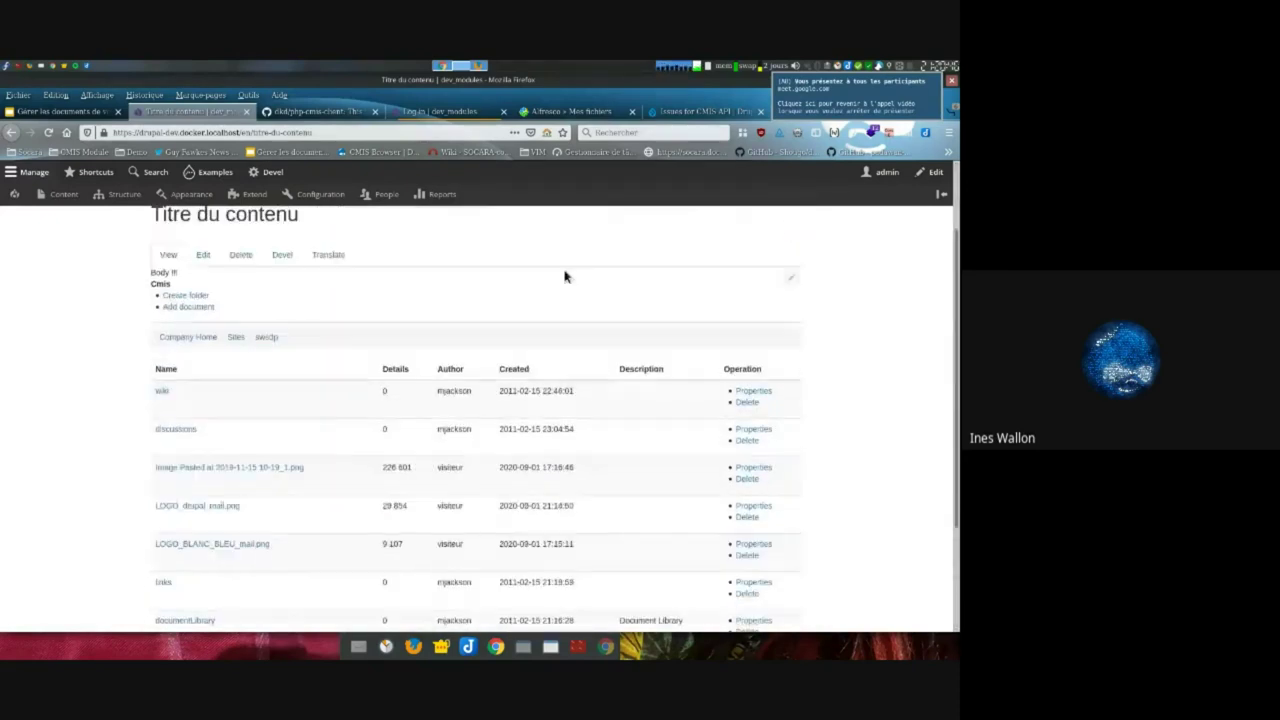
Navigate the page's embedded CMIS browser up to the Sites folder using its breadcrumb
right_click(802, 442)
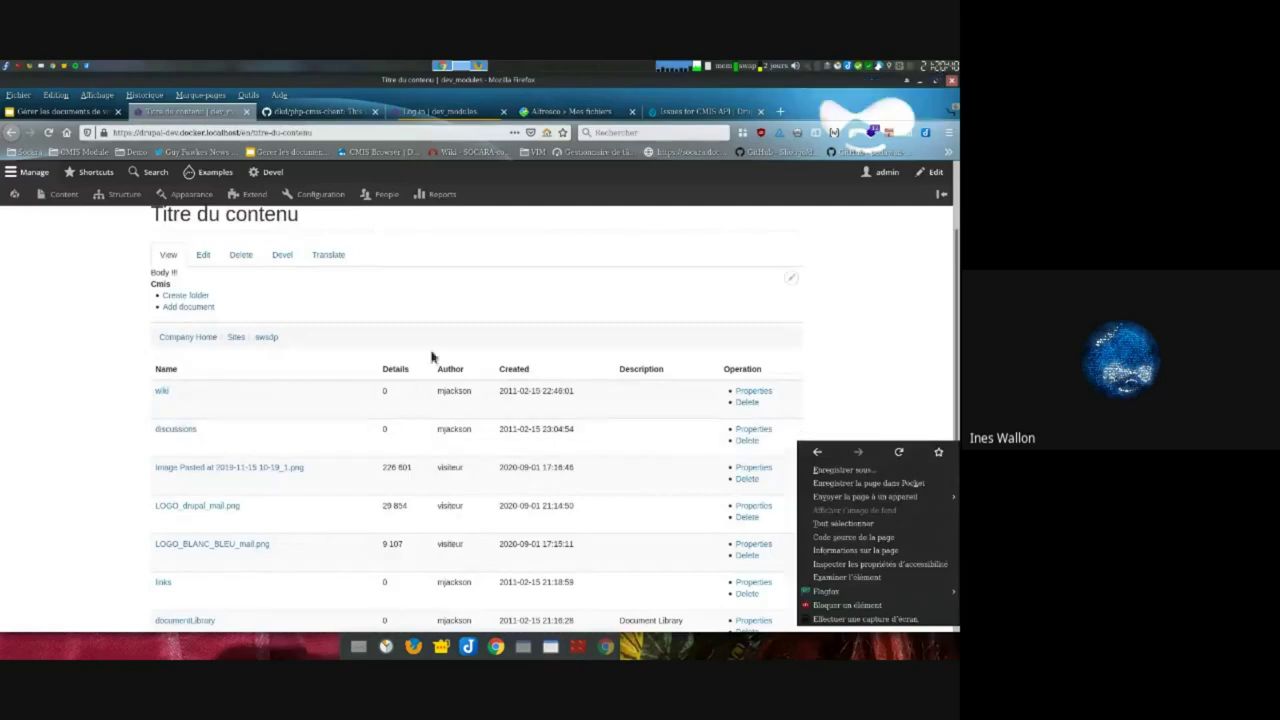
left_click(643, 433)
left_click(170, 430)
left_click(240, 423)
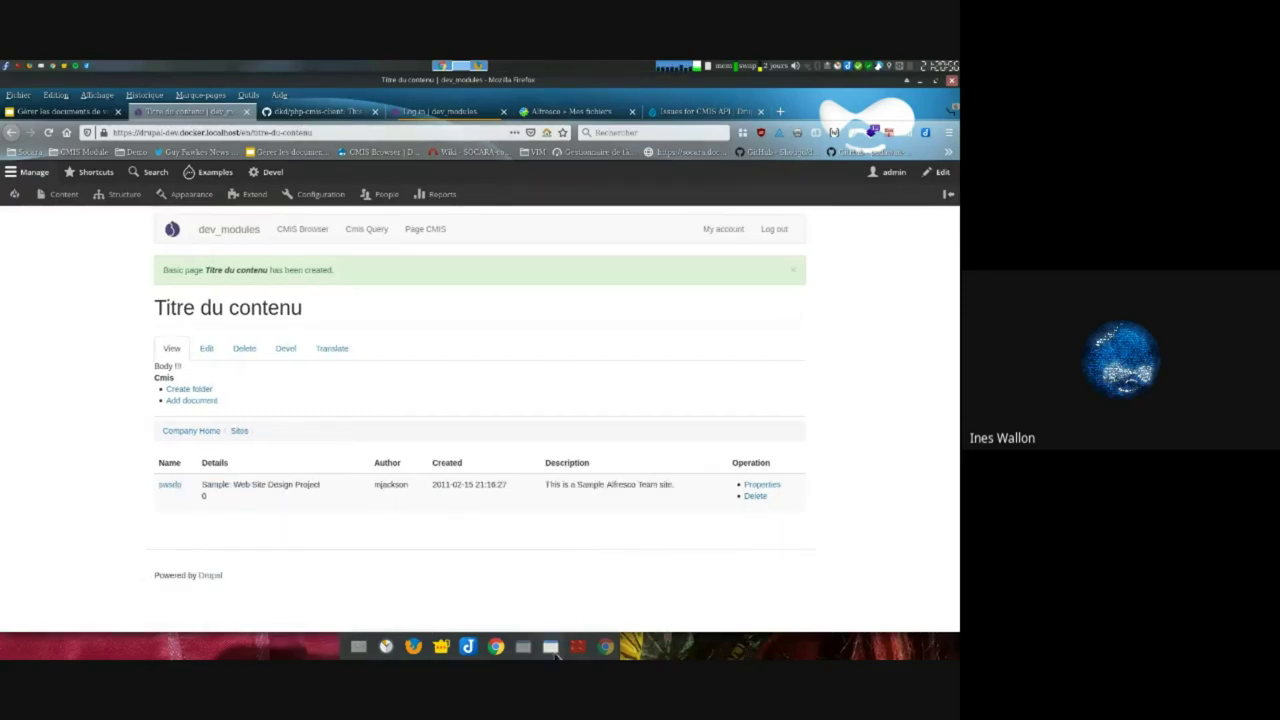
Switch to the Google Slides presentation window showing the demo slide
left_click(413, 646)
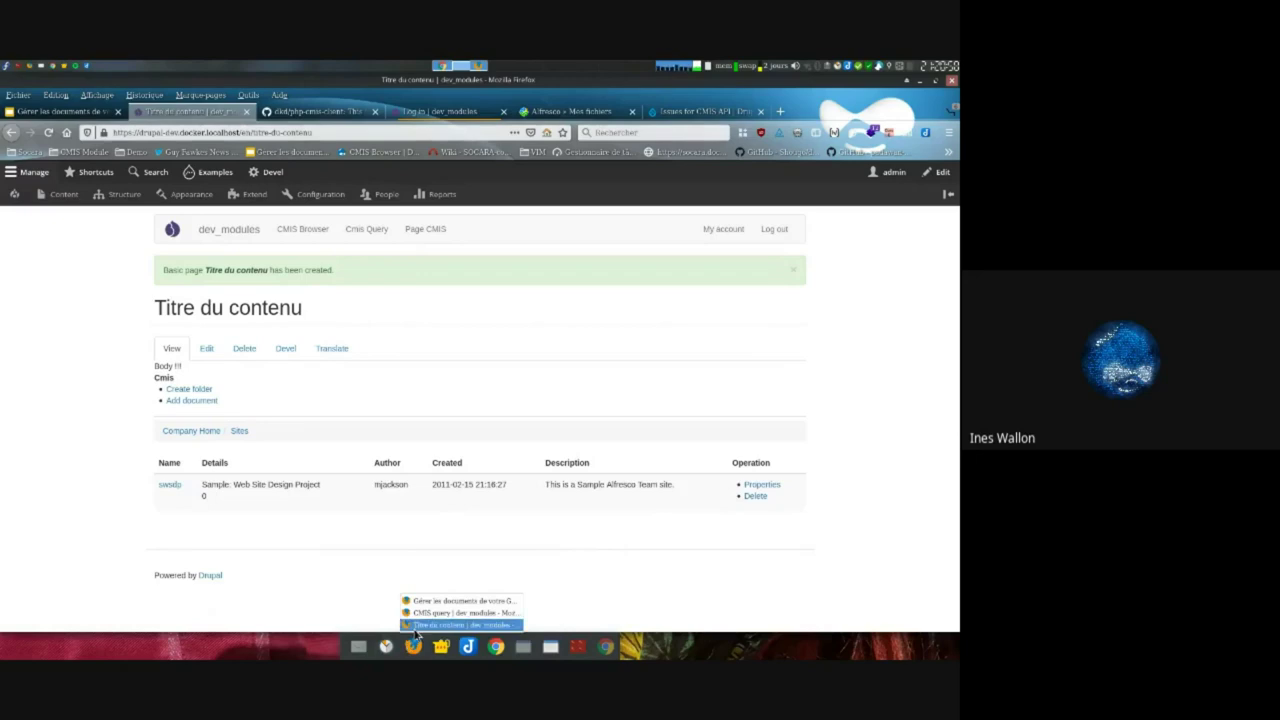
left_click(425, 627)
left_click(413, 646)
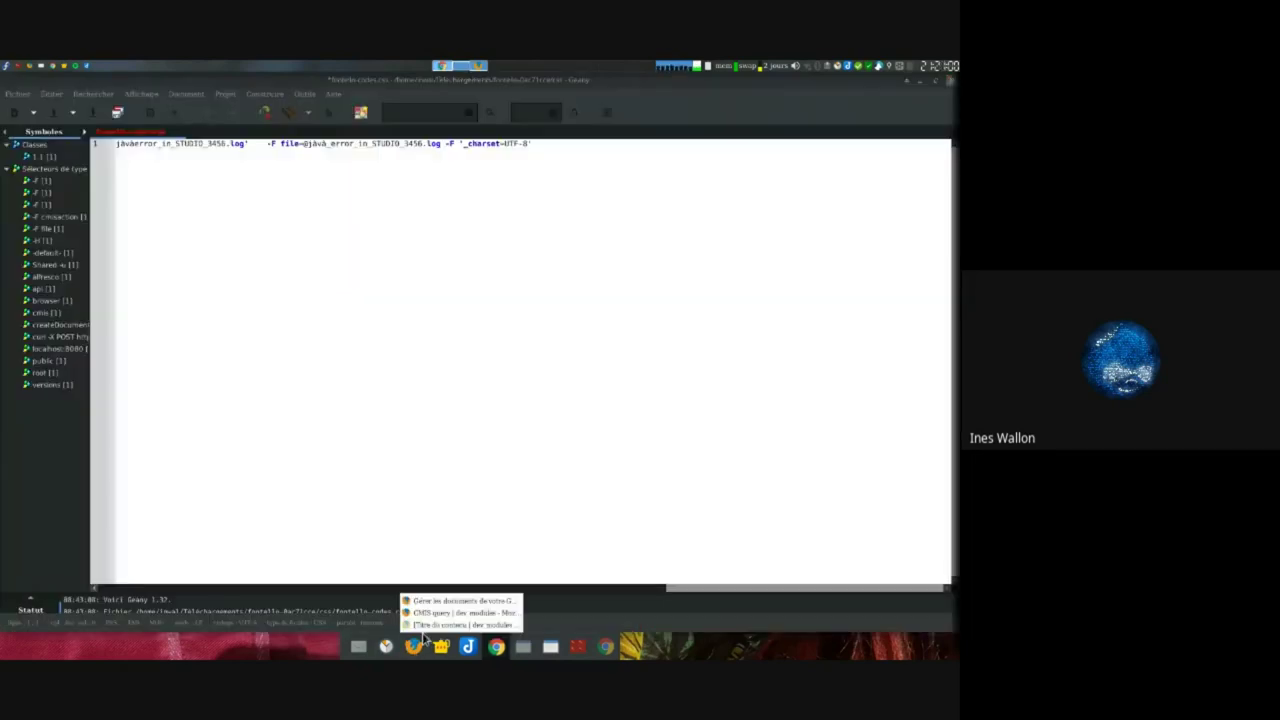
left_click(425, 625)
left_click(413, 646)
left_click(419, 606)
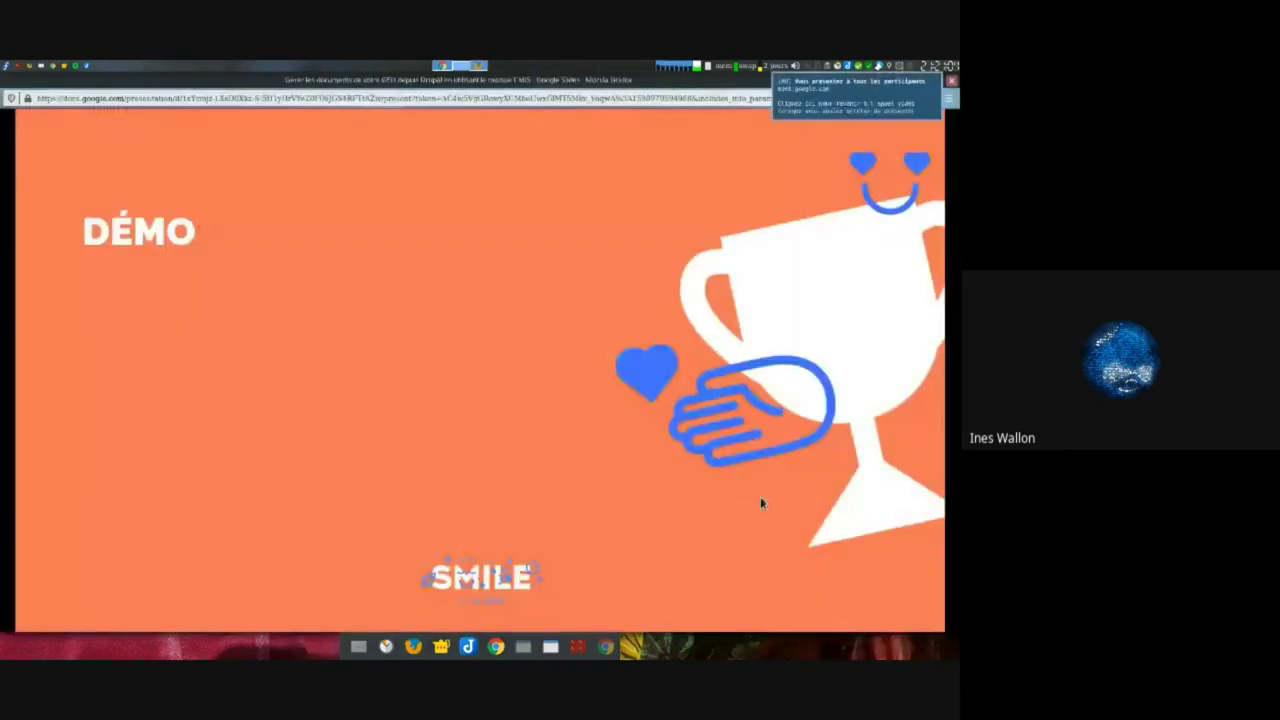
Present the slideshow in full screen and advance past the "Prochaines étapes" title slide to its list of items
mouse_move(300, 605)
left_click(409, 600)
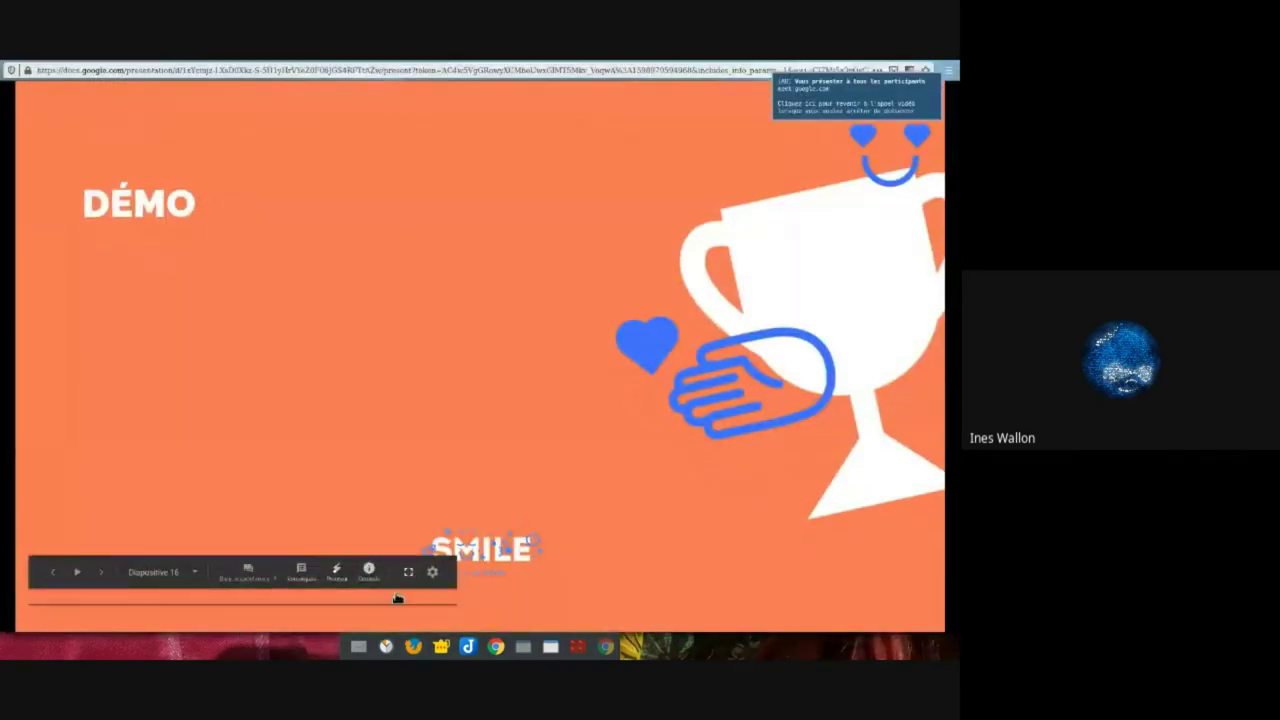
left_click(476, 448)
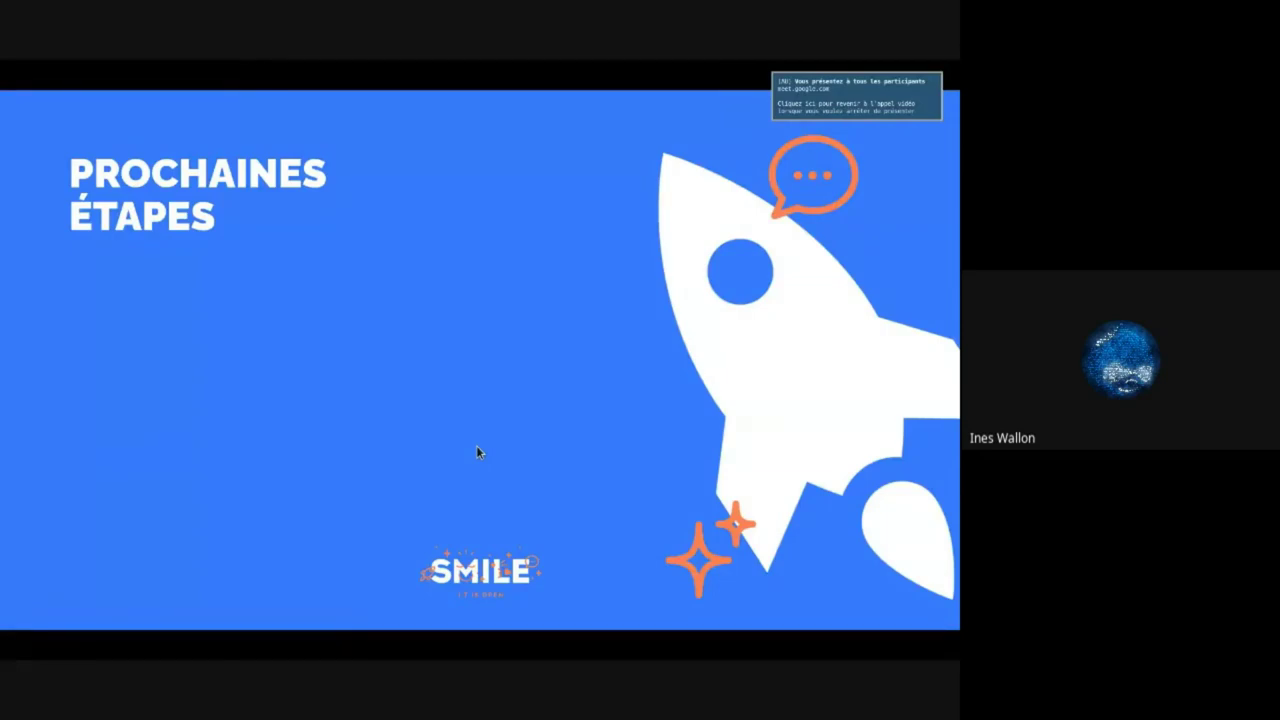
left_click(477, 449)
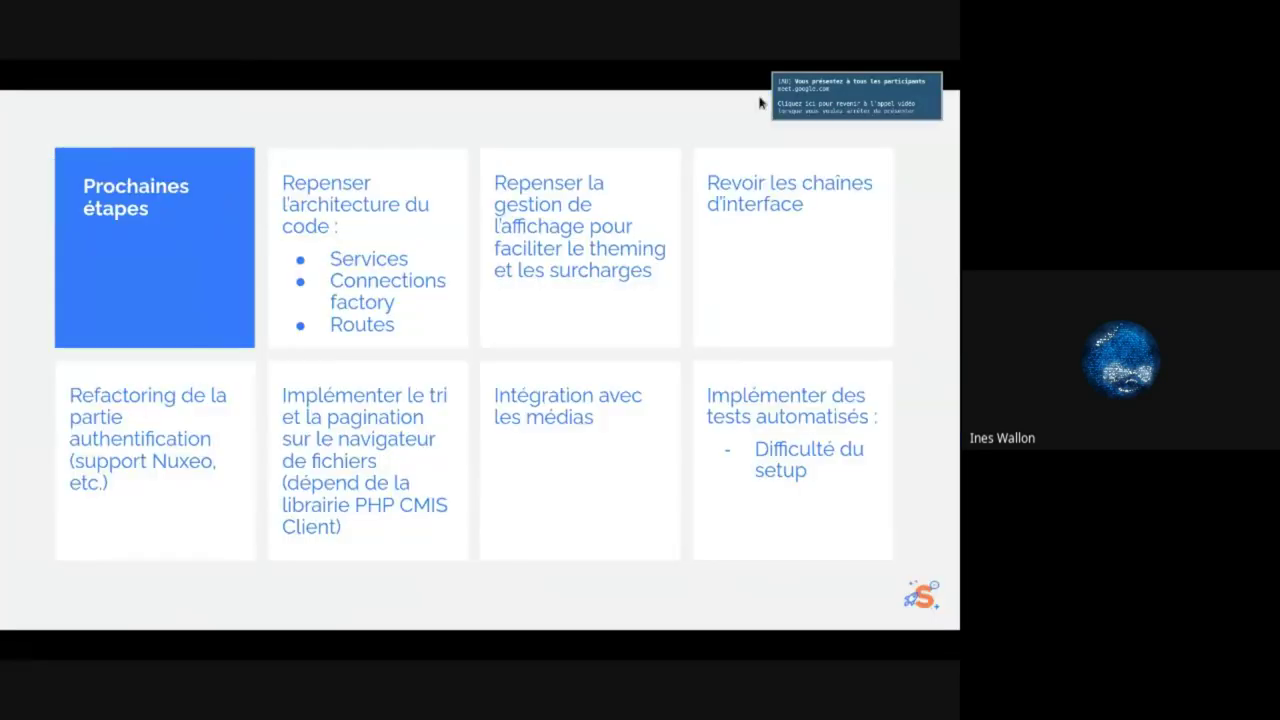